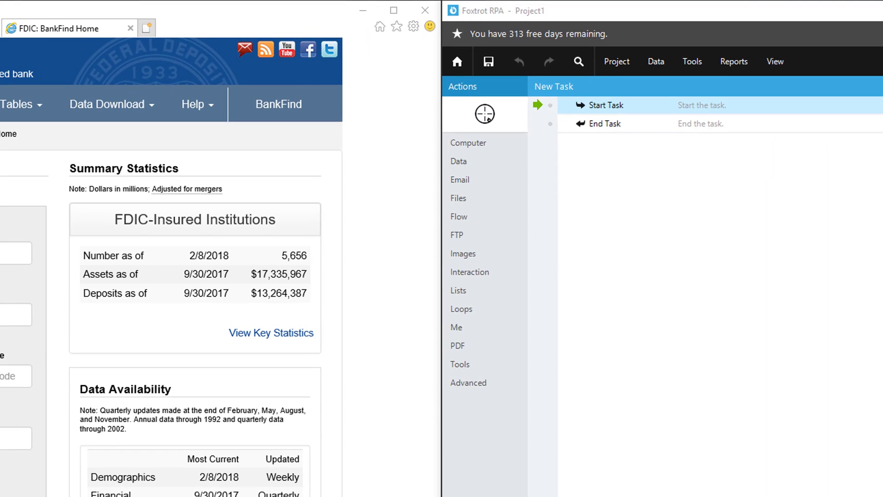
click(485, 113)
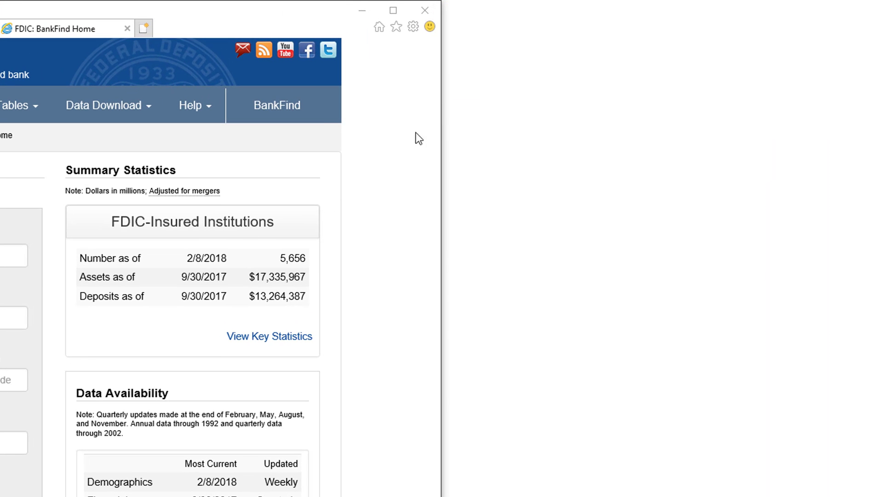
click(279, 15)
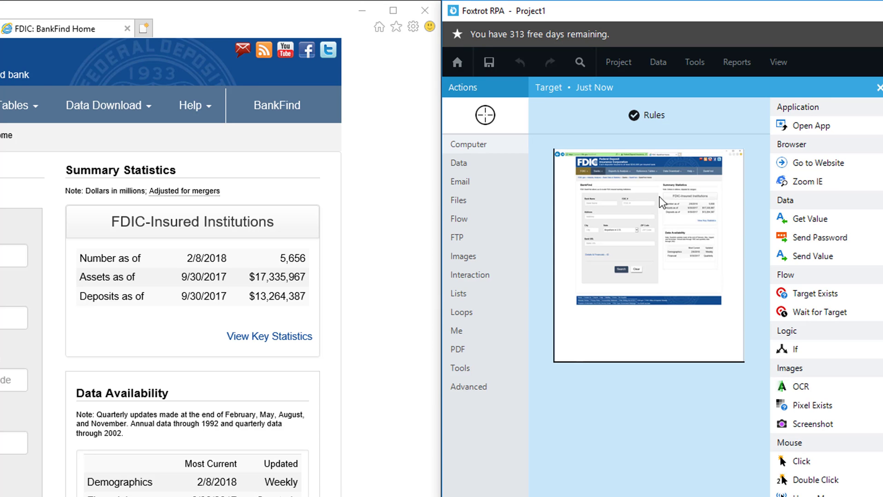
click(823, 127)
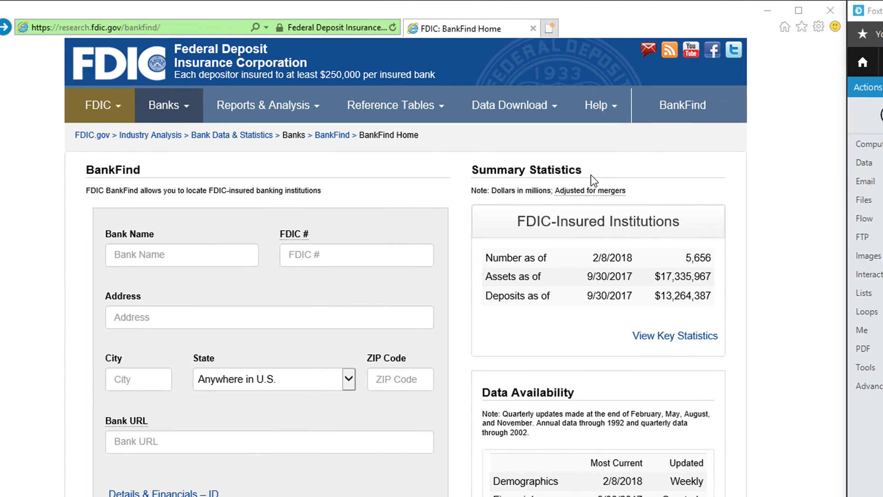
click(182, 26)
key(ctrl+c)
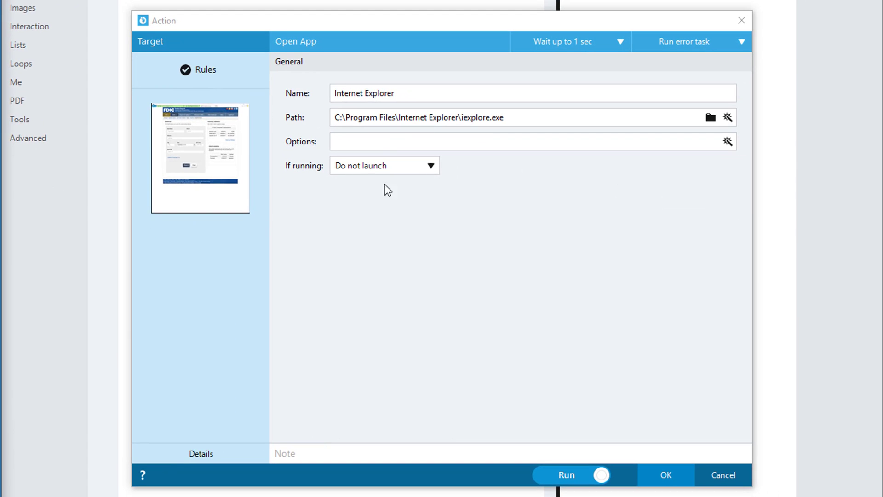
click(398, 140)
key(ctrl+v)
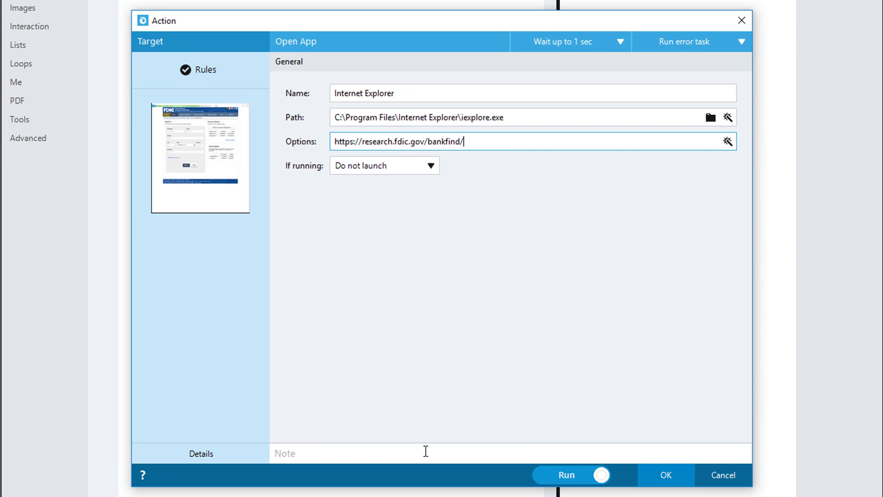
click(426, 454)
text(Open)
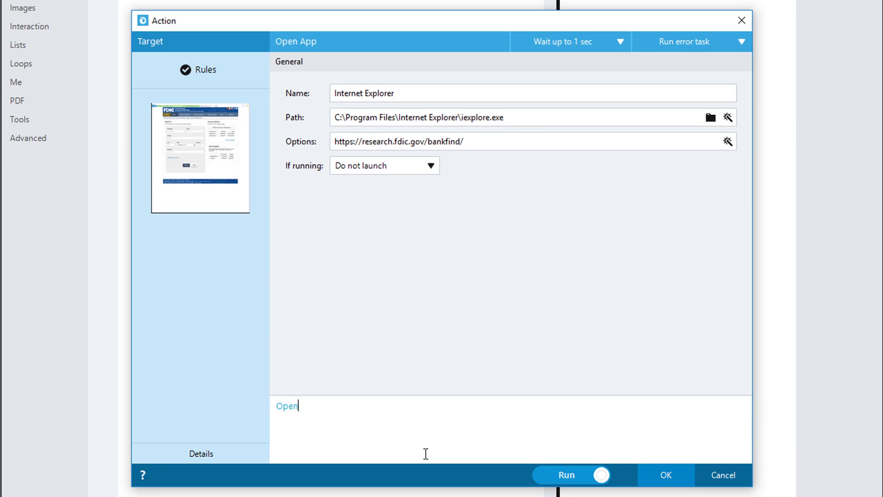
text( IE and navigate direct)
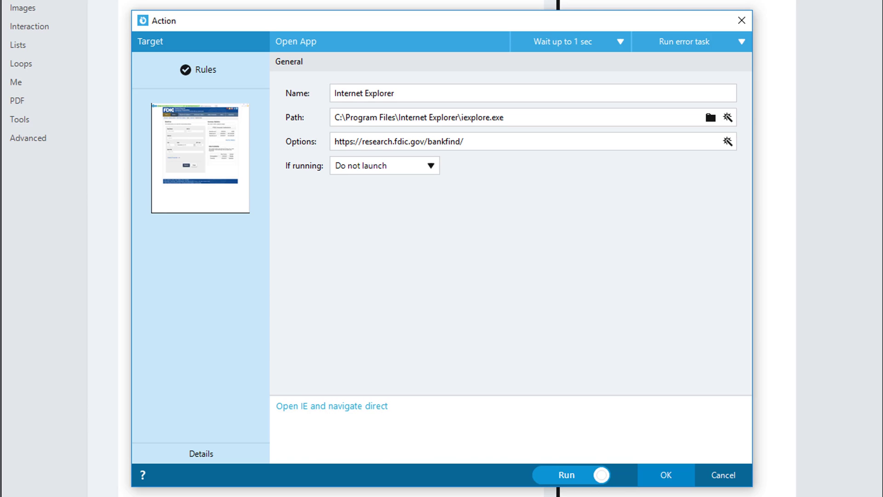
text(ly to ")
key(ctrl+v)
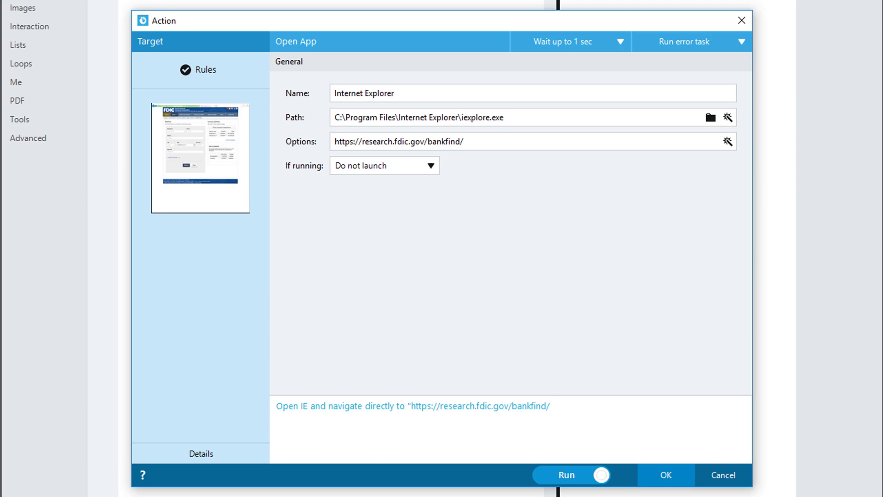
text(")
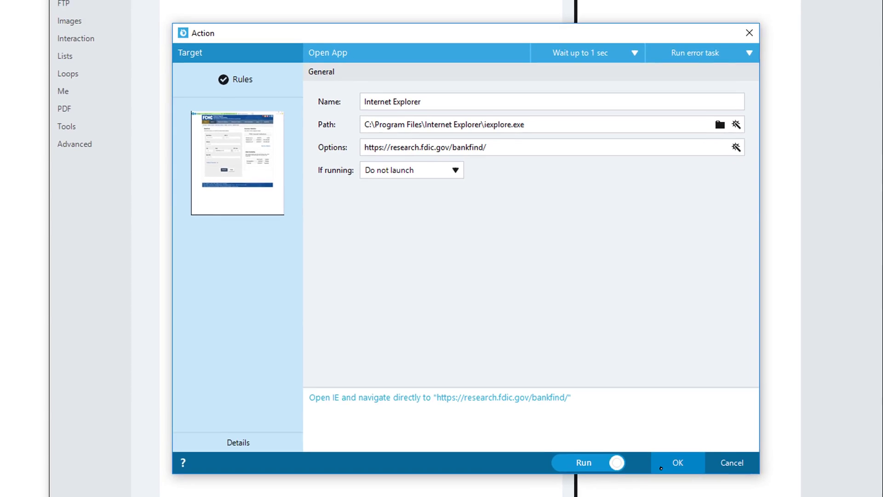
click(678, 463)
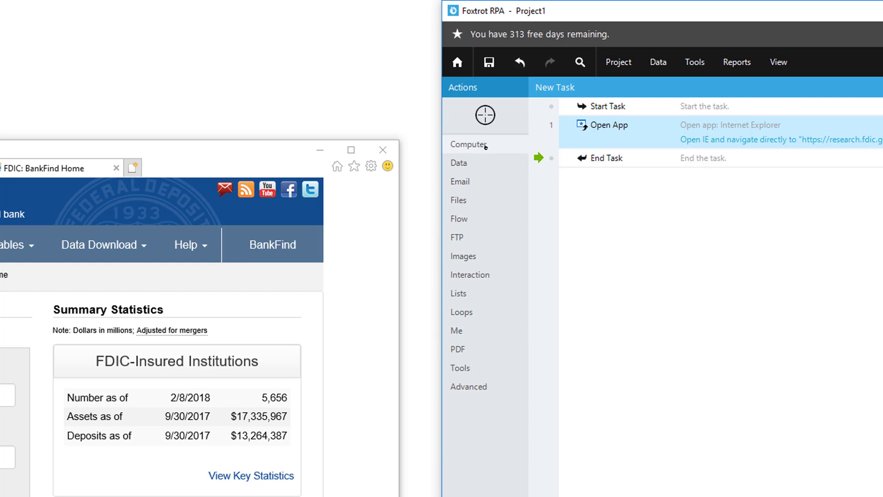
Add a Send Value action targeting the Bank Name field on the BankFind page, sending "American Express"
click(485, 115)
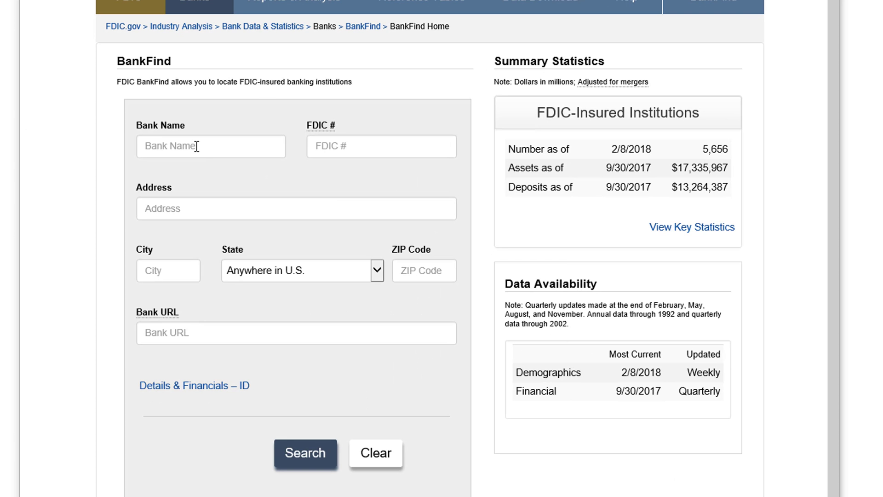
click(197, 146)
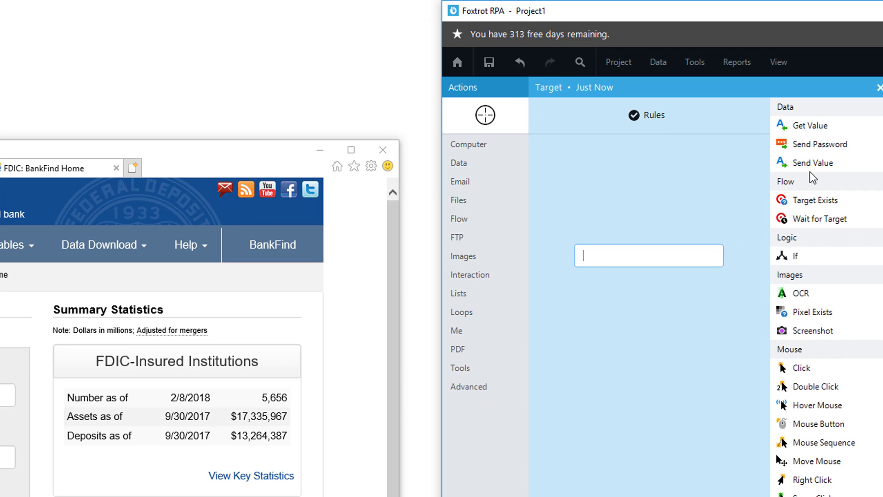
click(812, 165)
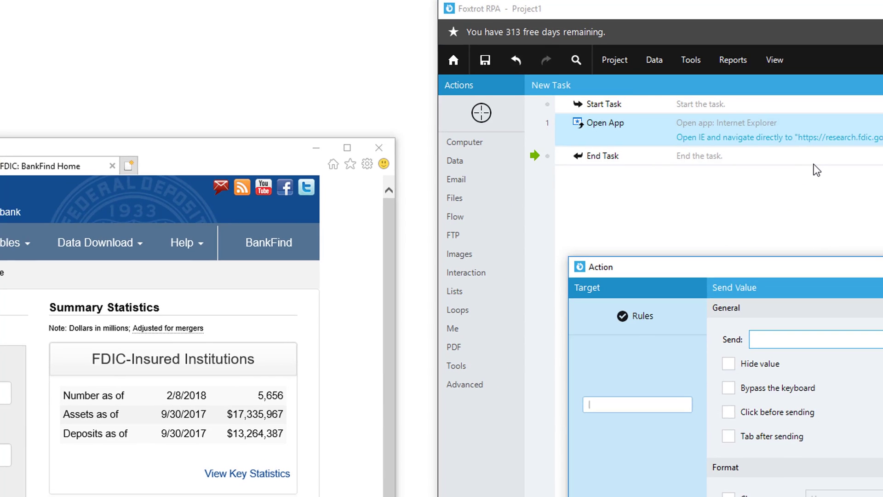
text(Am)
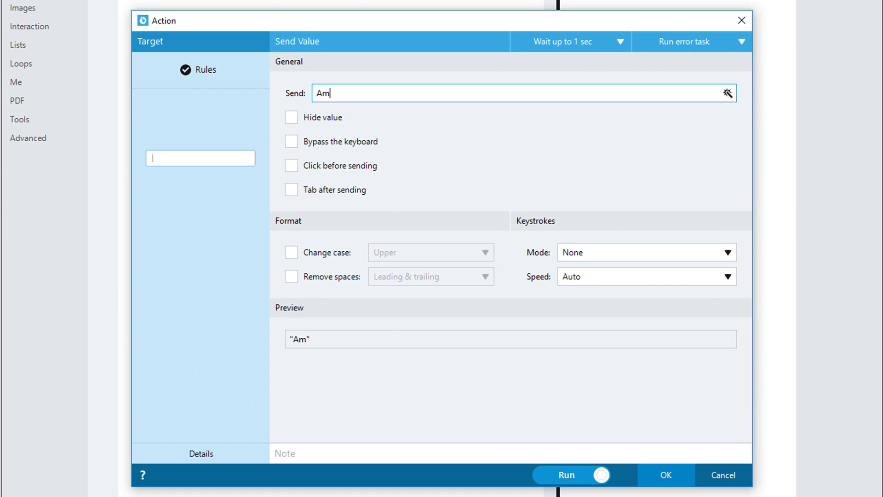
text(erican Express)
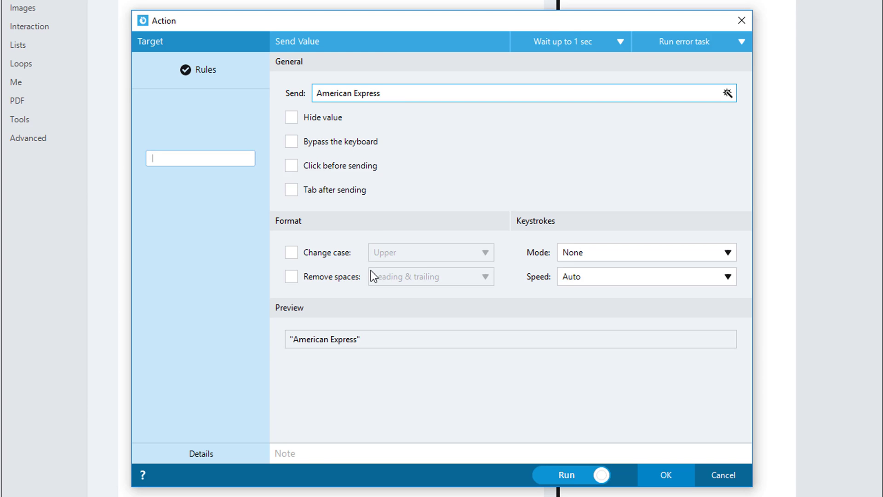
Add the note "Write the value of a bank" to the Send Value action, then save and run it
click(376, 446)
text(Wr)
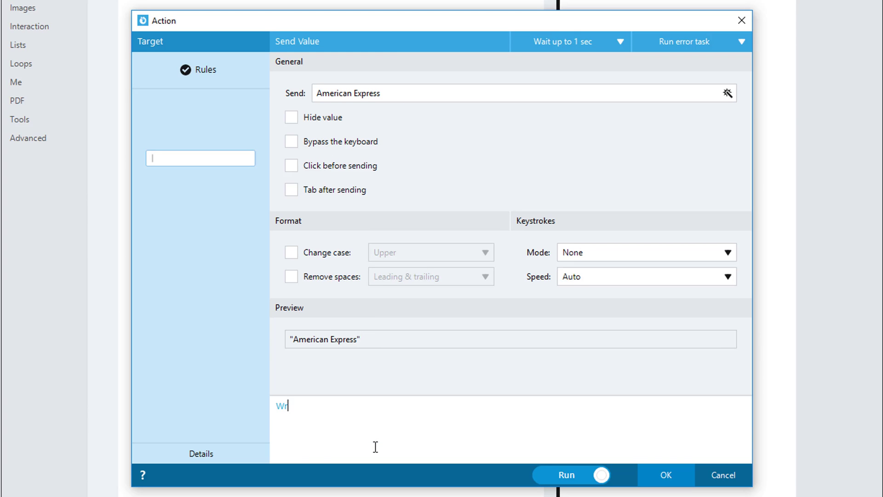
text(ite the value of a bank)
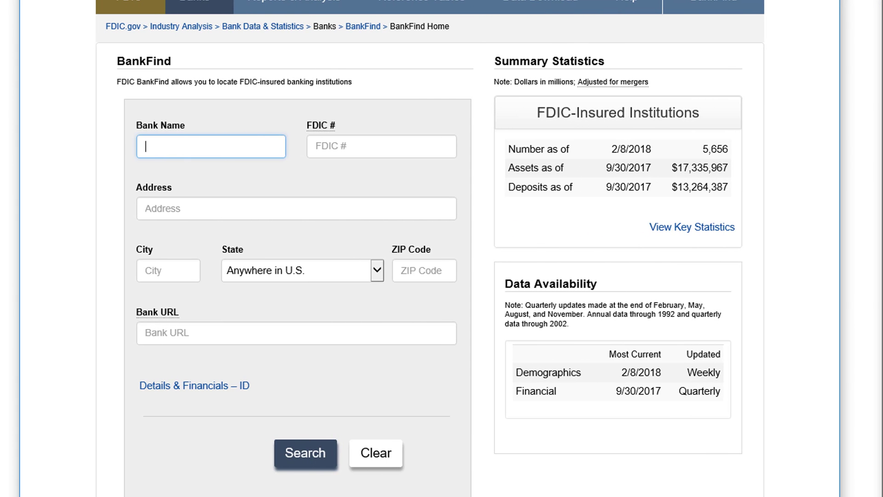
text(American Express)
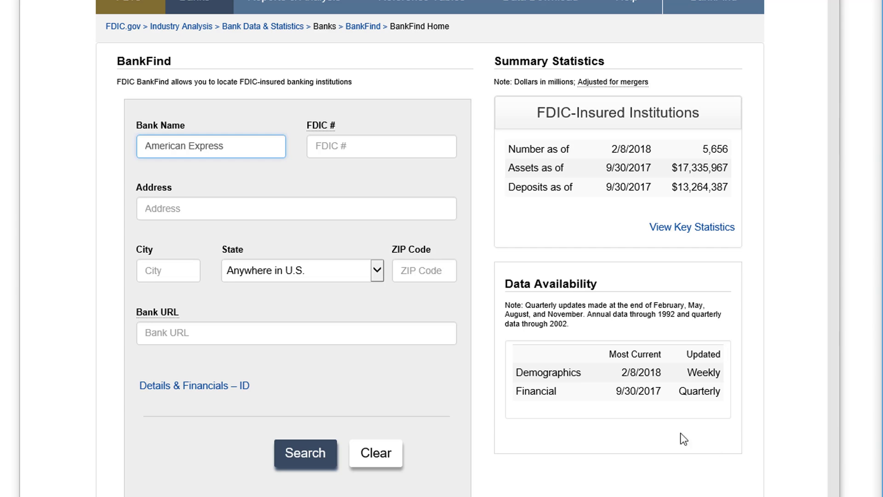
drag(236, 146, 137, 147)
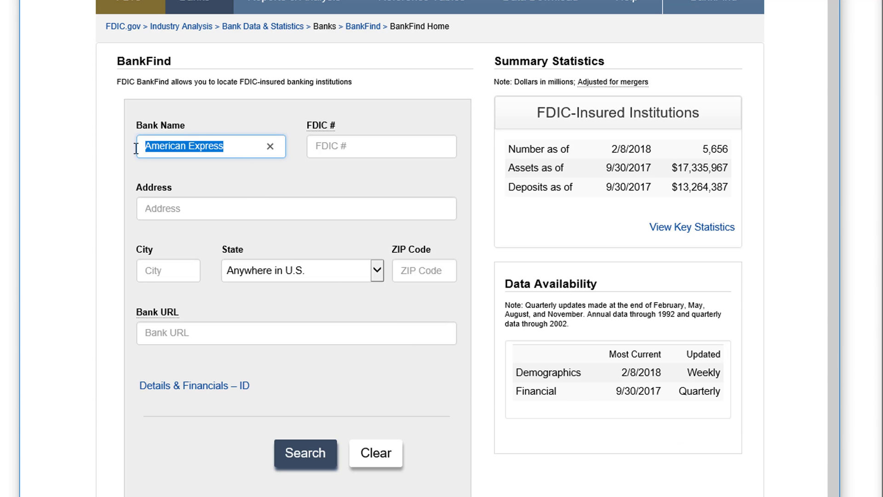
click(240, 147)
drag(238, 147, 149, 152)
click(244, 143)
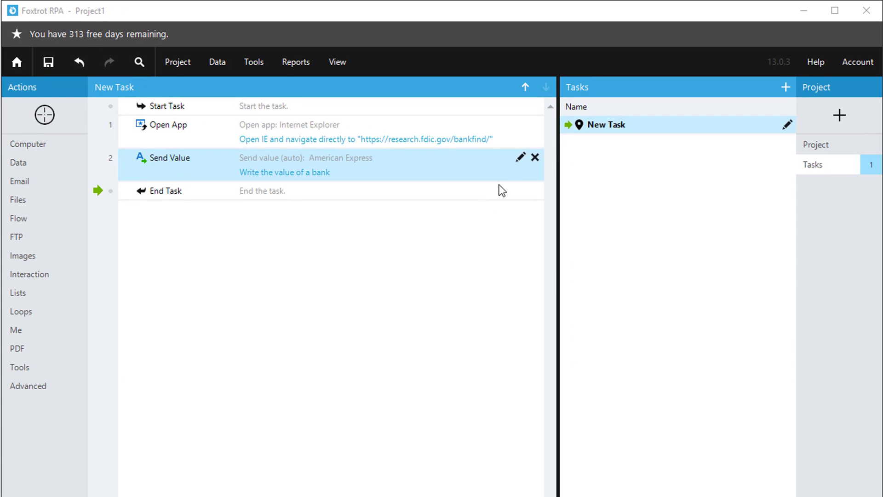
Edit the Send Value action to send "Another Bank" with the keystroke mode Overwrite, and save it with running enabled
click(519, 158)
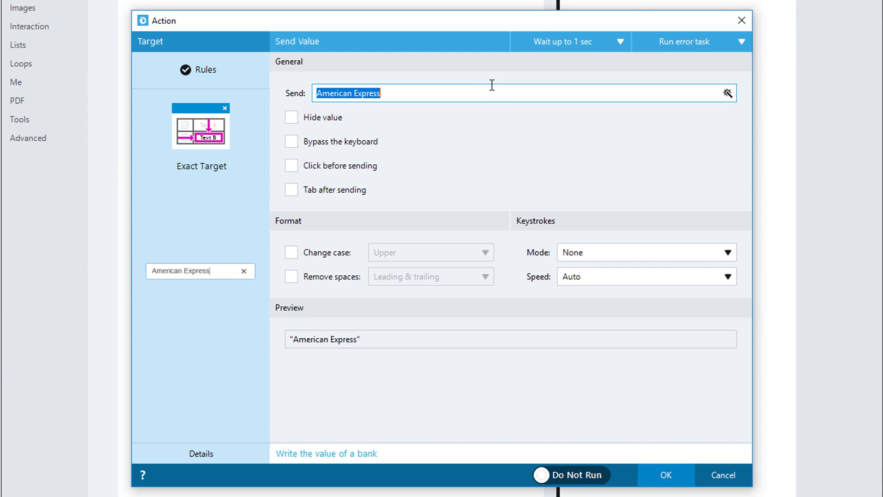
click(492, 90)
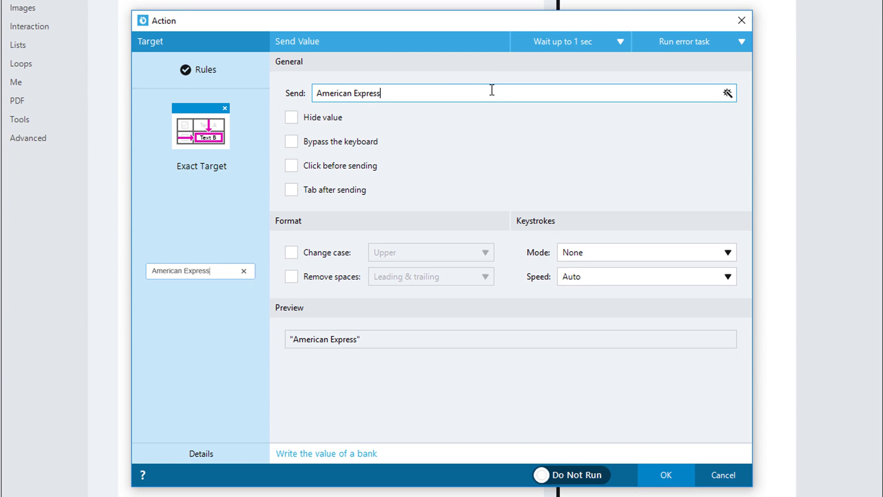
click(583, 253)
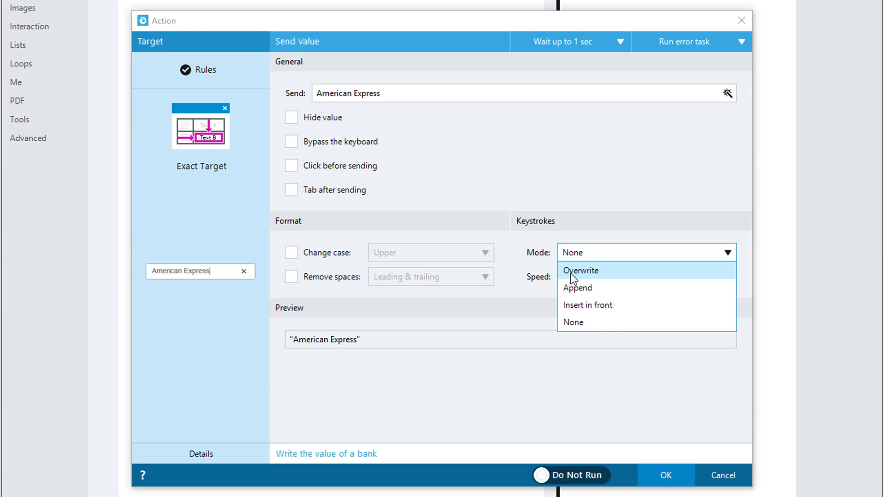
click(601, 274)
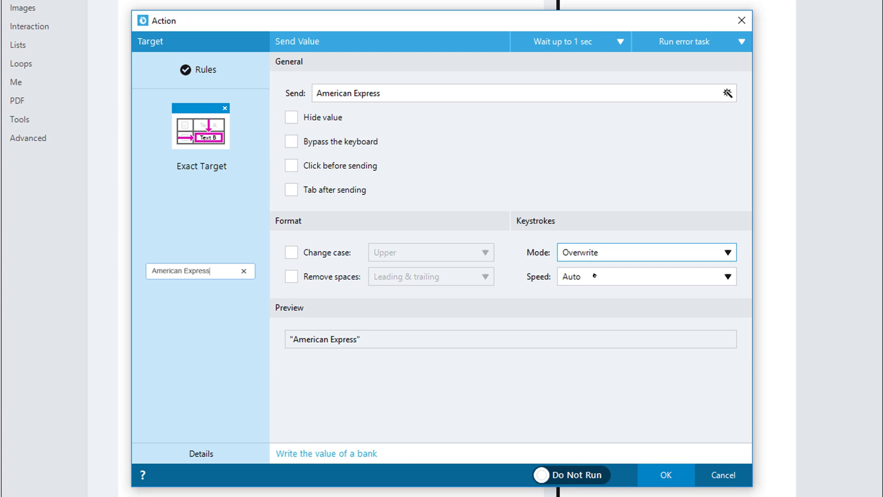
drag(394, 92, 299, 96)
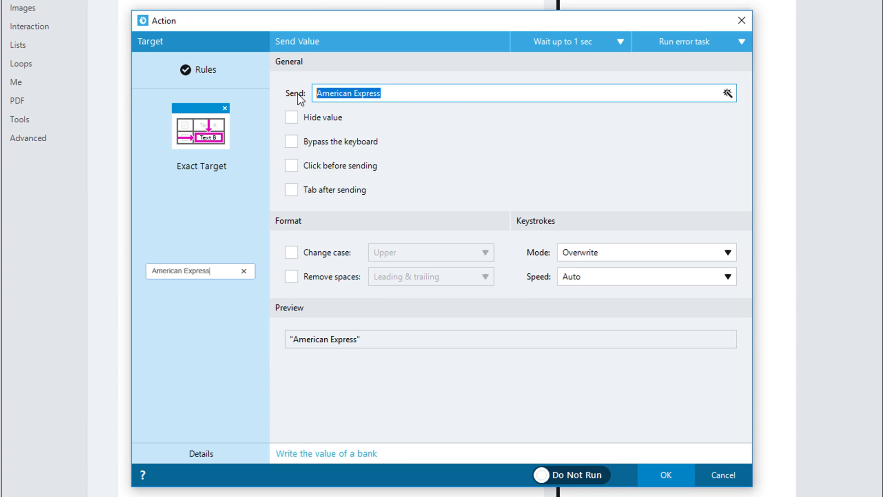
text(Another Bank)
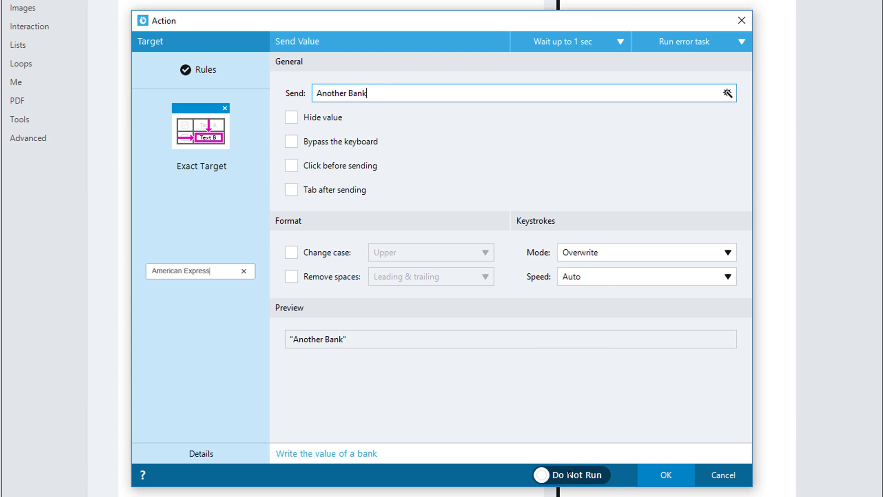
click(542, 475)
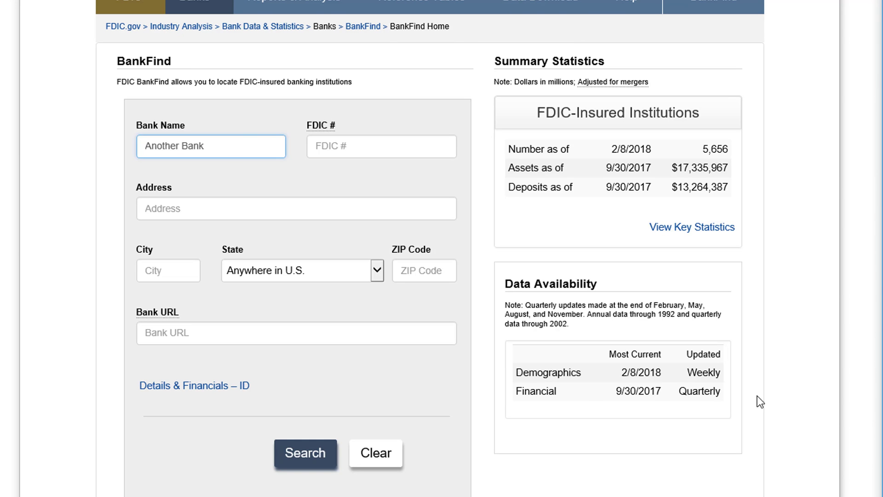
triple_click(223, 146)
double_click(202, 146)
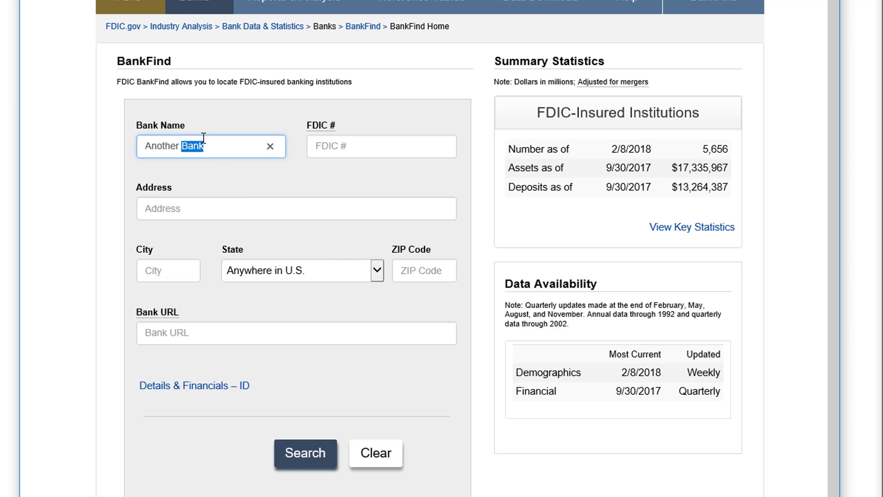
click(211, 139)
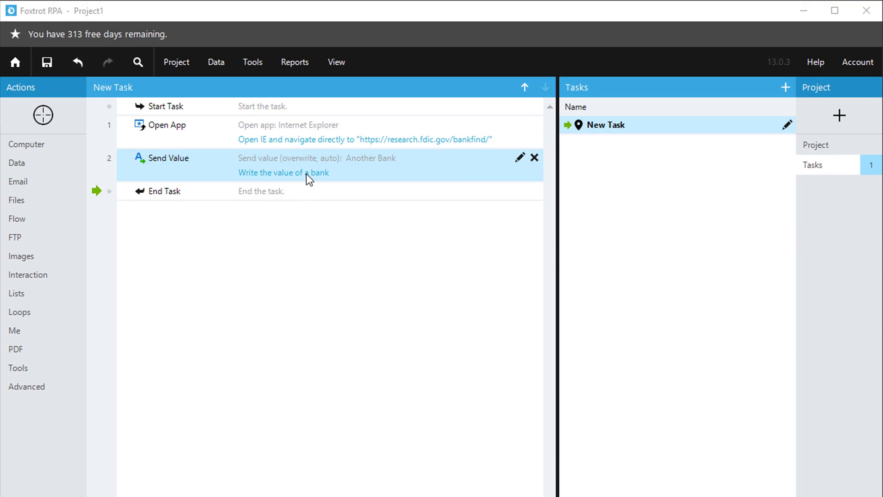
Edit the Send Value action to send "New Bank" with a leading space
right_click(306, 174)
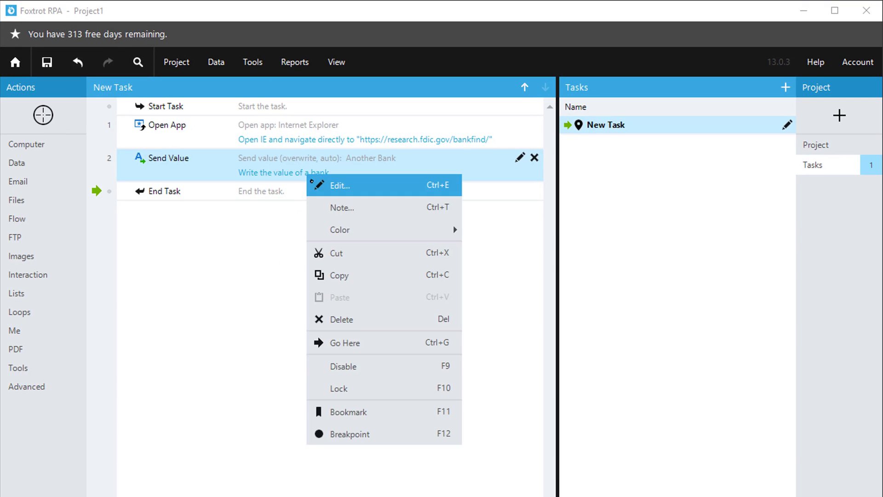
click(322, 180)
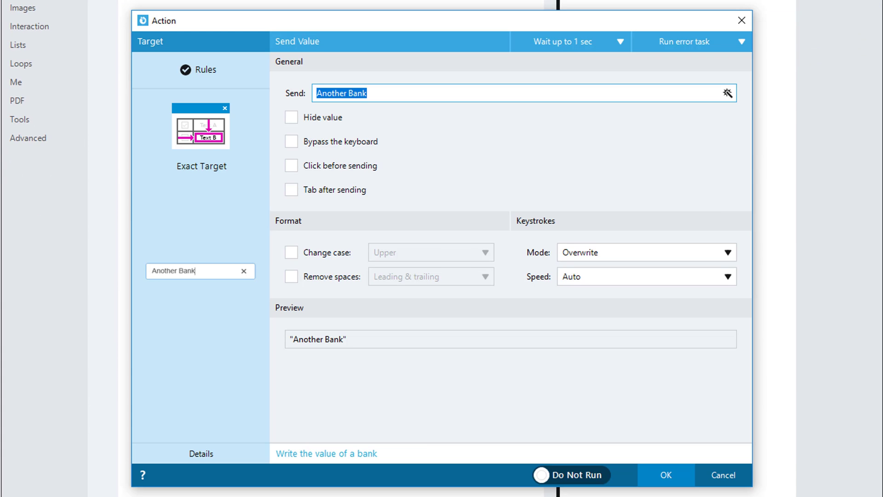
click(385, 95)
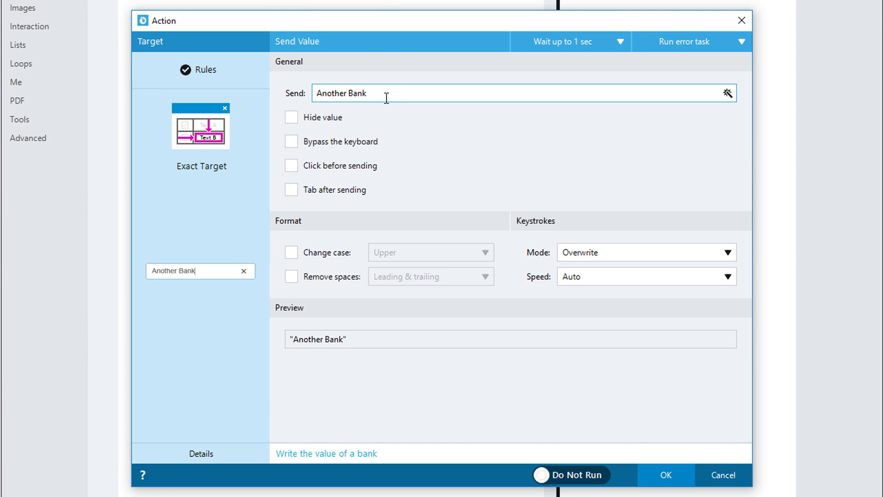
drag(387, 93, 310, 93)
text(New Ban)
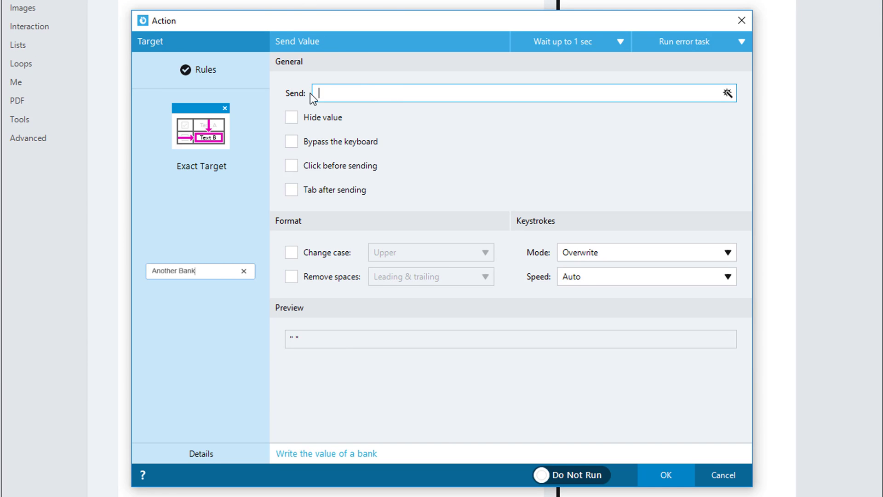
text(k)
Set the Send Value keystroke mode to Append, enable running, and save the action so it runs on the Bank Name field
click(635, 253)
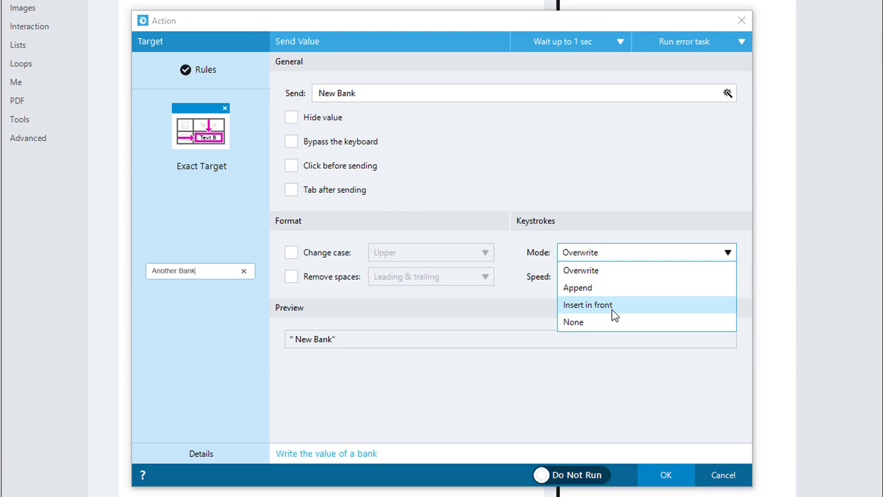
click(573, 290)
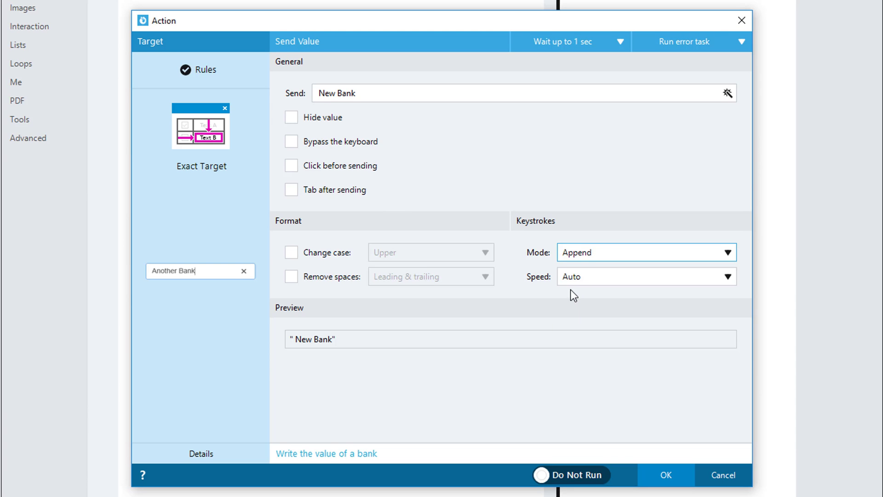
click(570, 474)
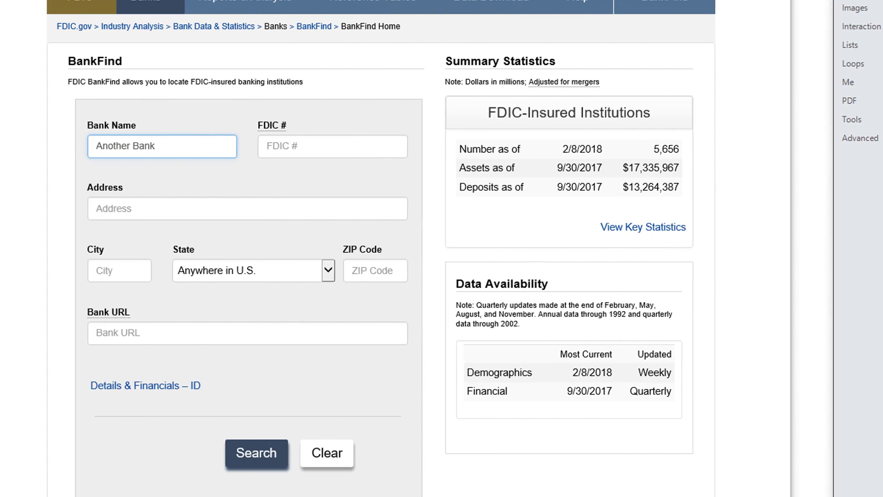
text(New Bank)
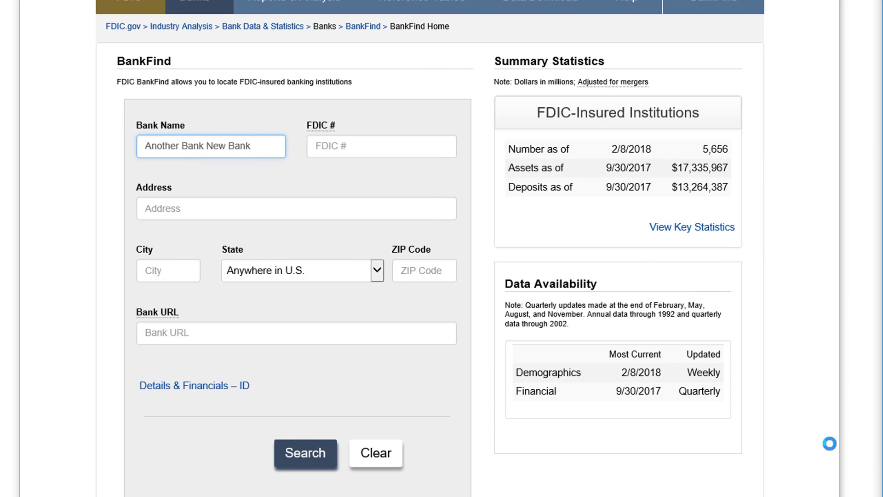
mouse_move(255, 150)
mouse_down()
mouse_move(126, 146)
mouse_move(259, 146)
mouse_up()
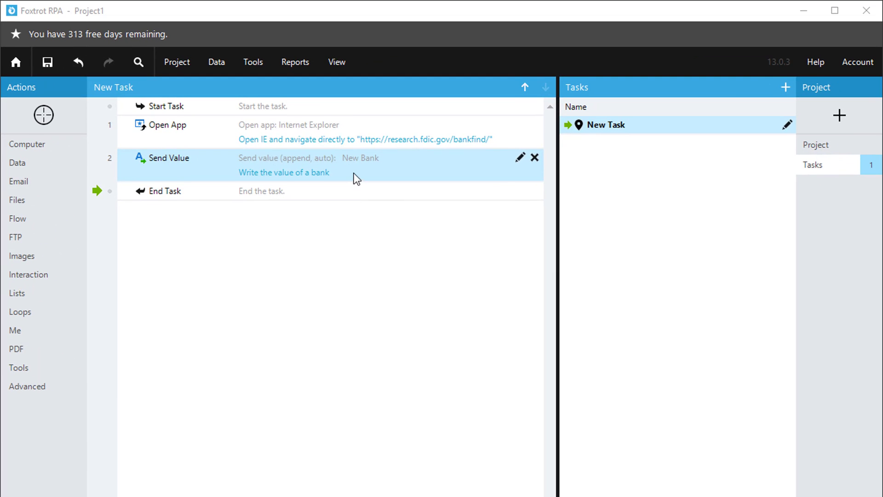
Reopen the Send Value action for editing and replace the sent text with "American Express"
right_click(354, 173)
click(363, 182)
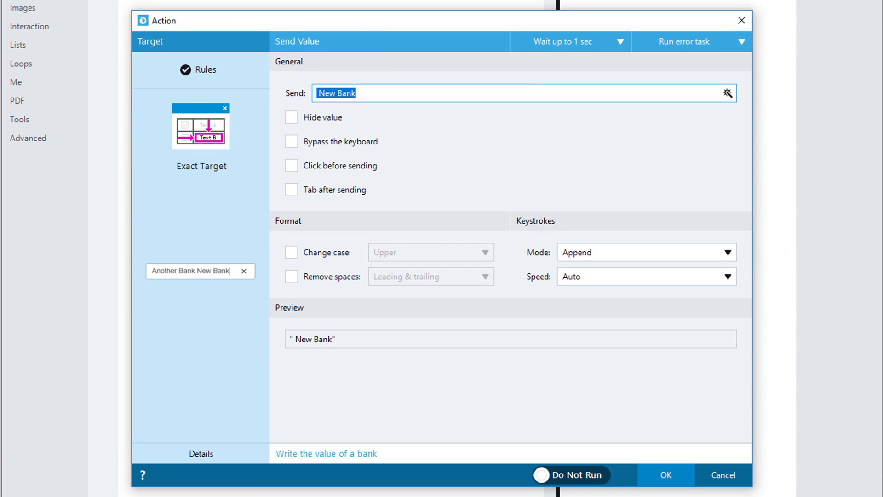
click(399, 91)
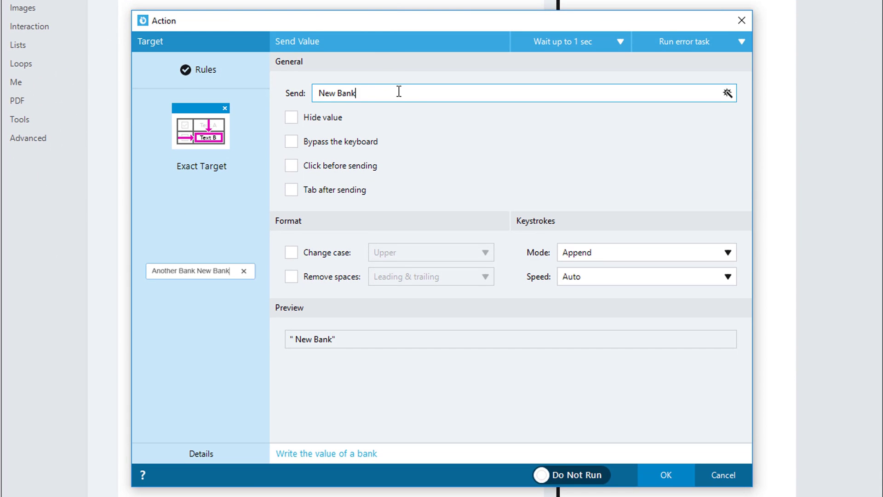
drag(412, 94, 288, 105)
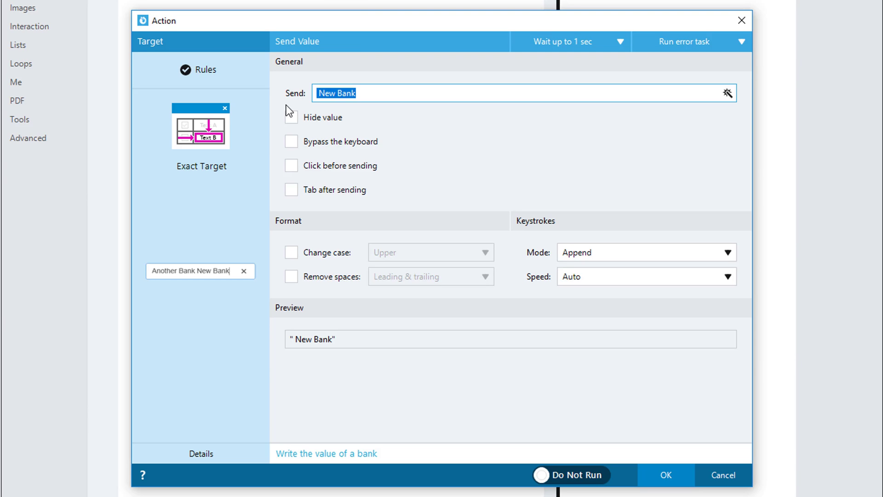
text(American E)
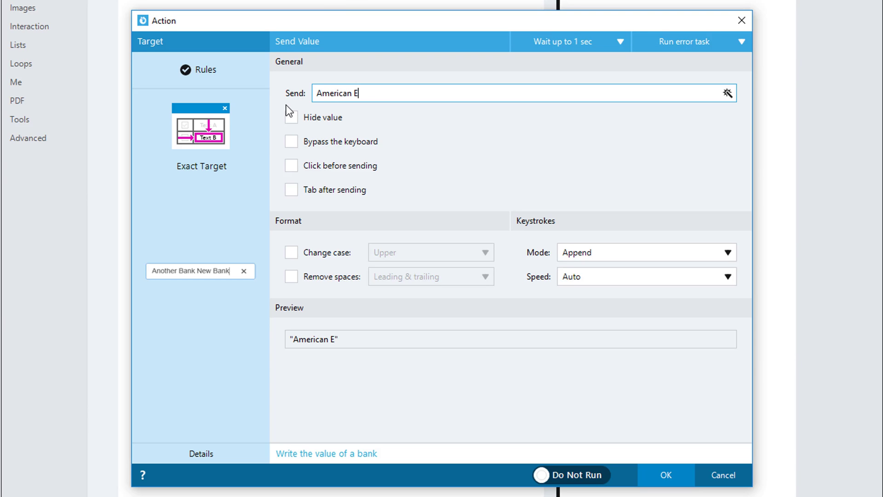
text(xpress)
Make the Send Value action bypass the keyboard in Overwrite mode, then save and run it on the Bank Name field
click(319, 145)
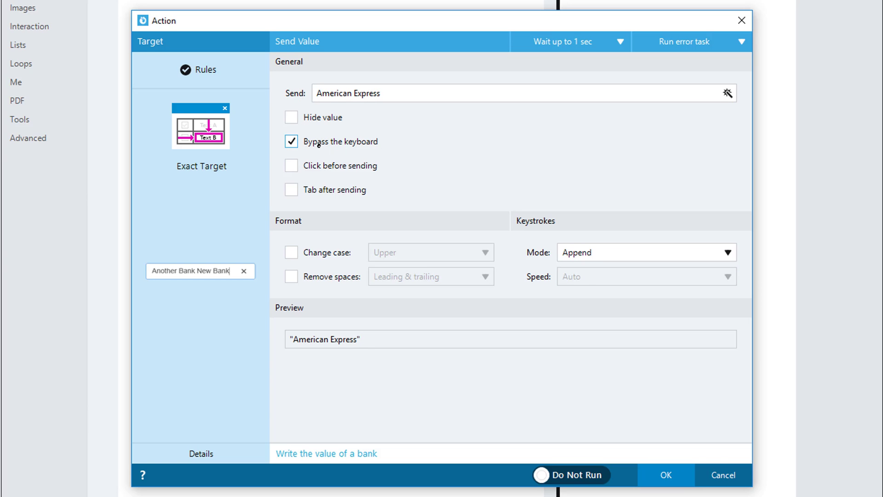
click(634, 257)
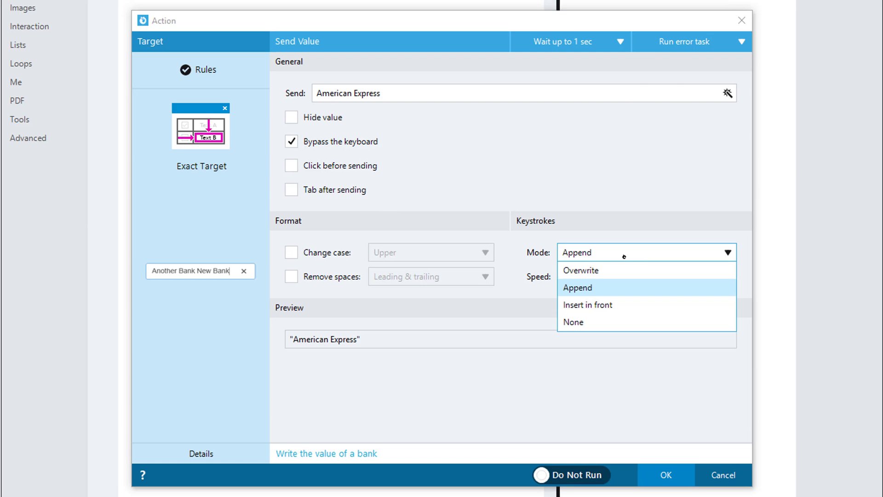
click(575, 270)
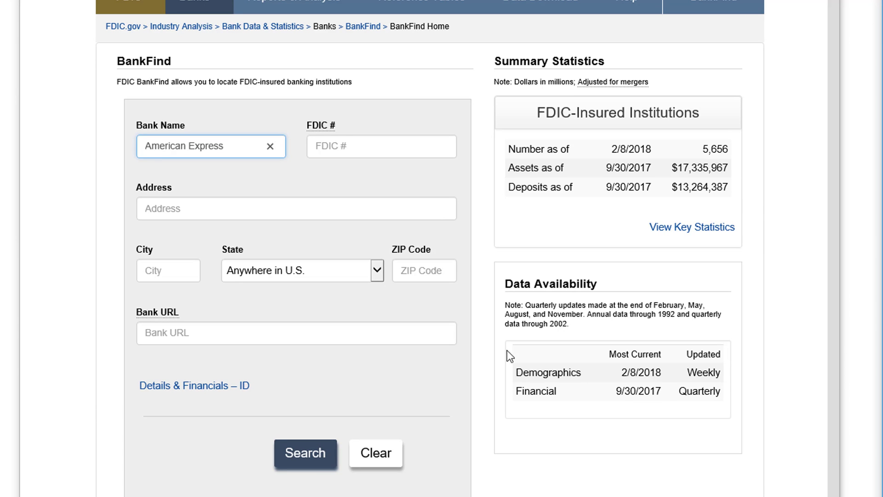
drag(245, 146, 119, 157)
click(284, 146)
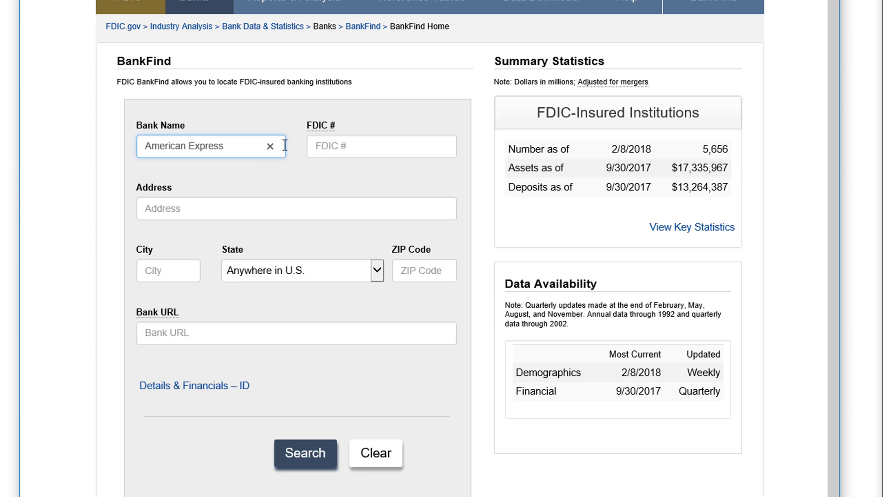
Target the State list on the BankFind page and add a Select Item action for it
key(alt+Tab)
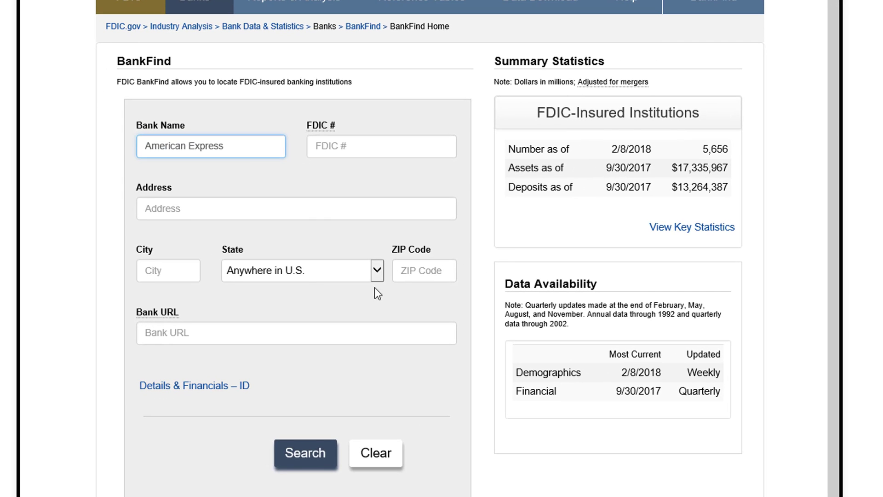
click(309, 270)
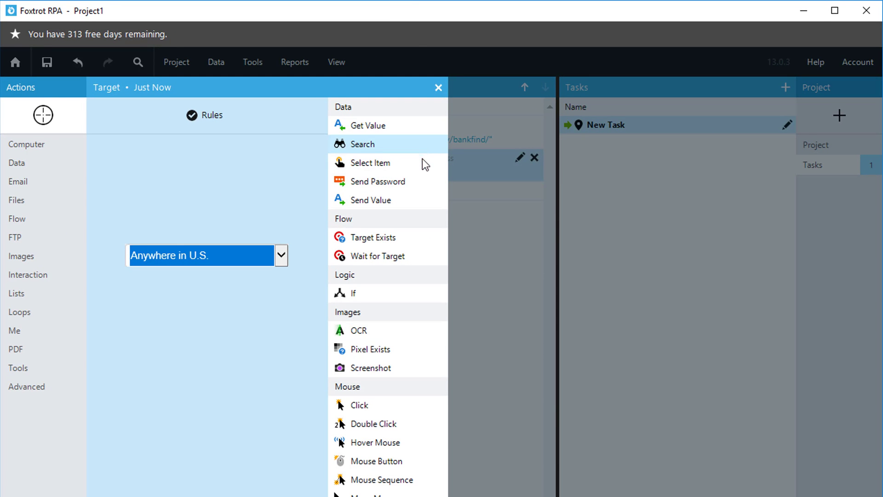
click(384, 167)
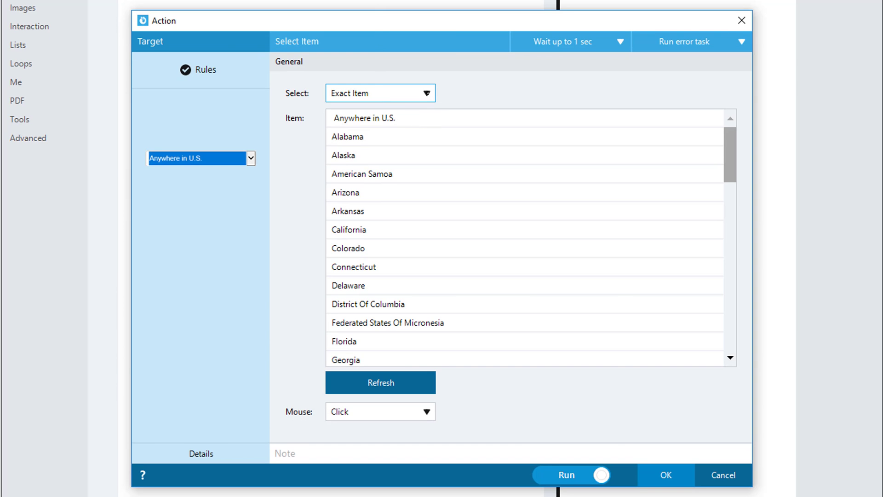
Configure the Select Item action to select the exact item California
click(426, 93)
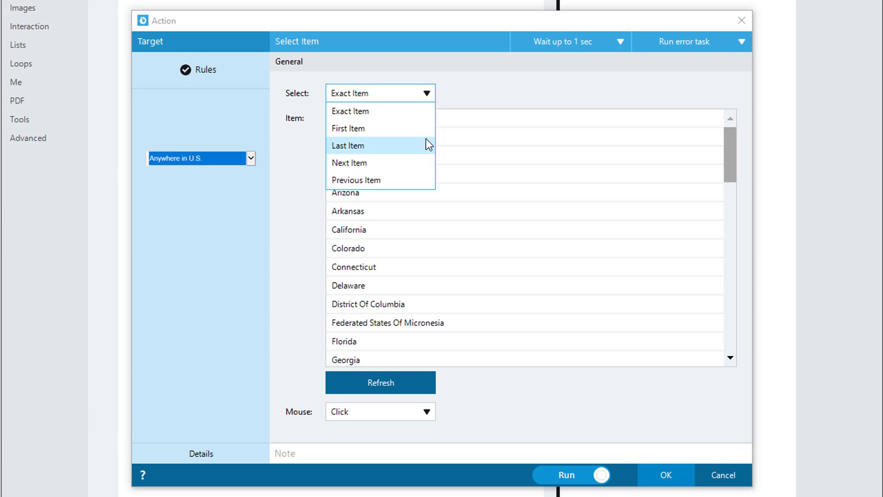
click(363, 111)
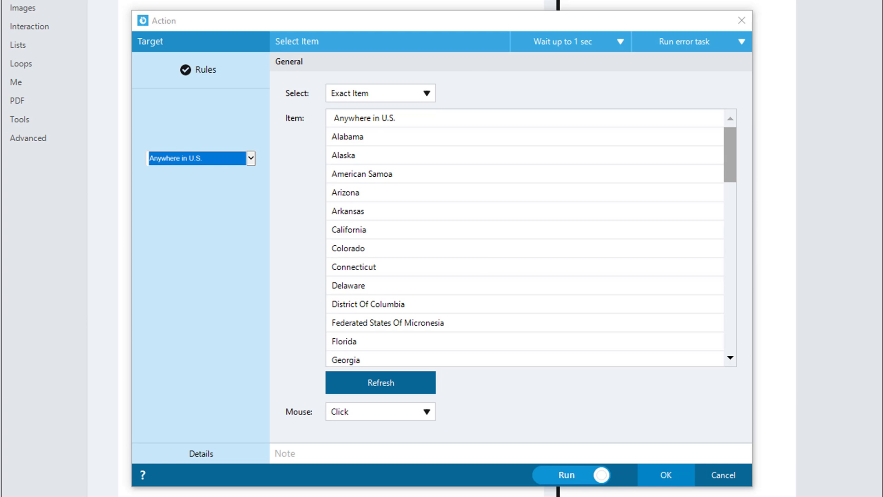
click(393, 89)
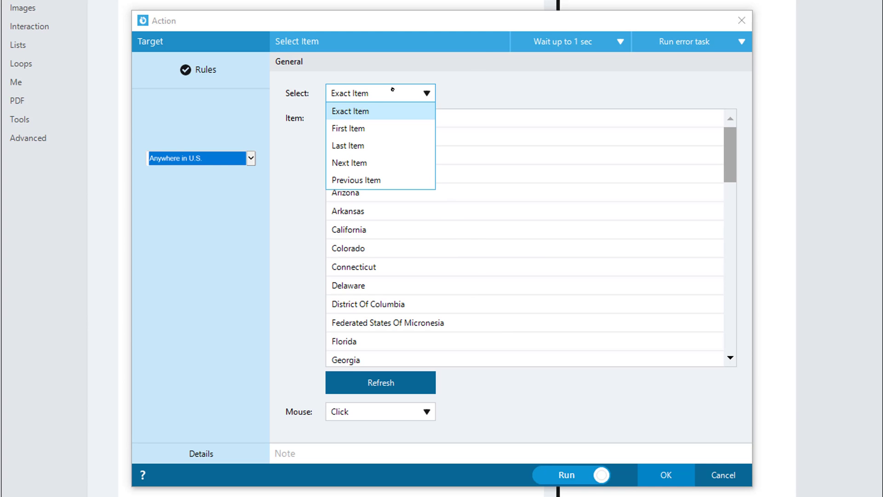
click(495, 177)
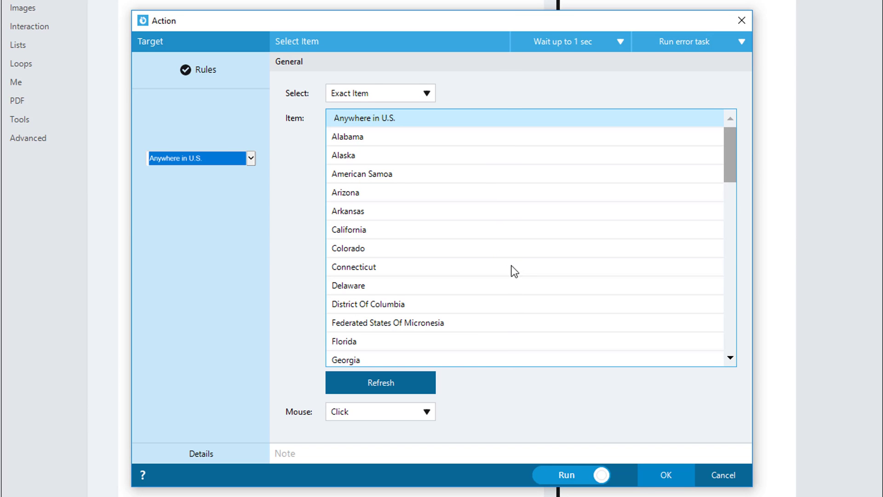
drag(731, 156, 740, 137)
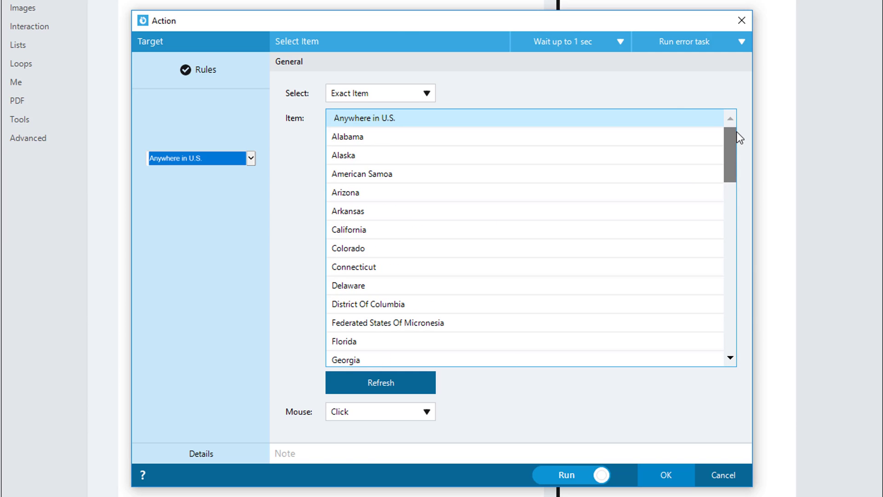
click(380, 233)
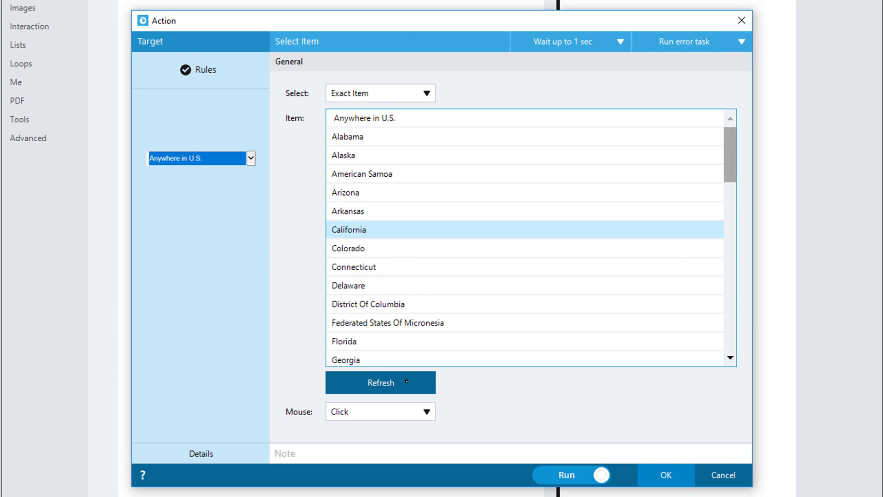
Keep the mouse option Click, add the note Select "California" to the Select Item action, and save it with running enabled
click(392, 416)
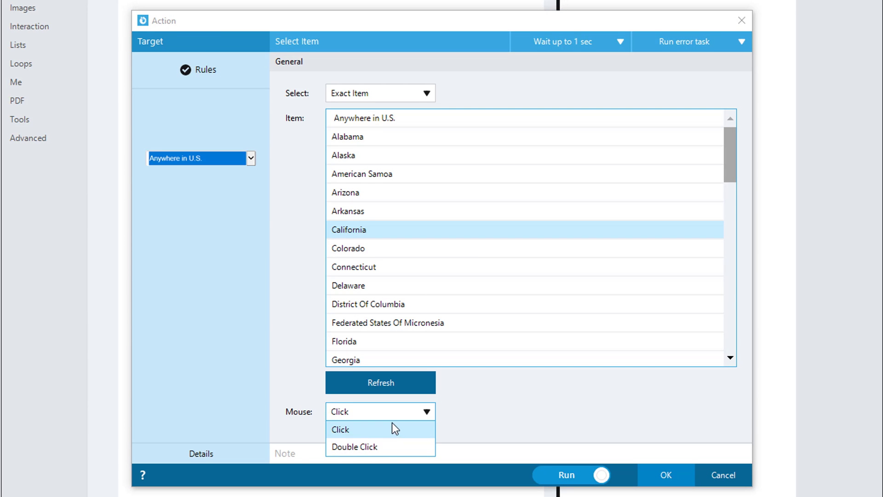
click(392, 425)
click(396, 444)
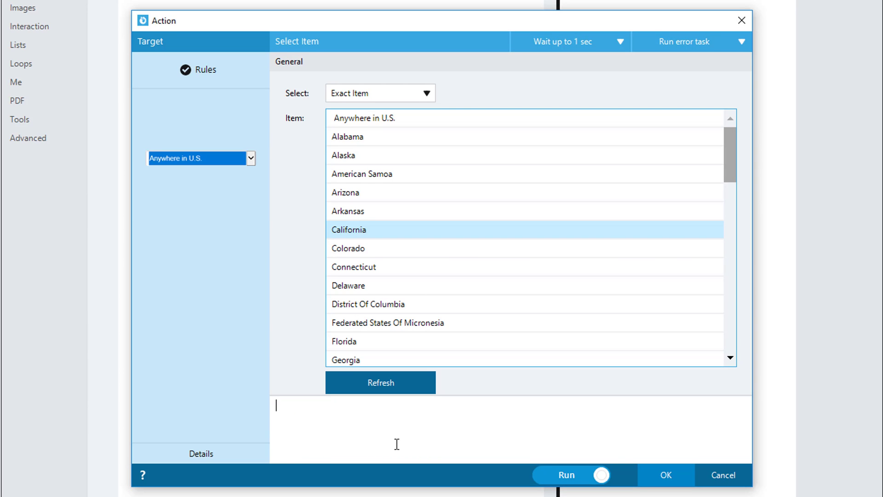
text(Select "California)
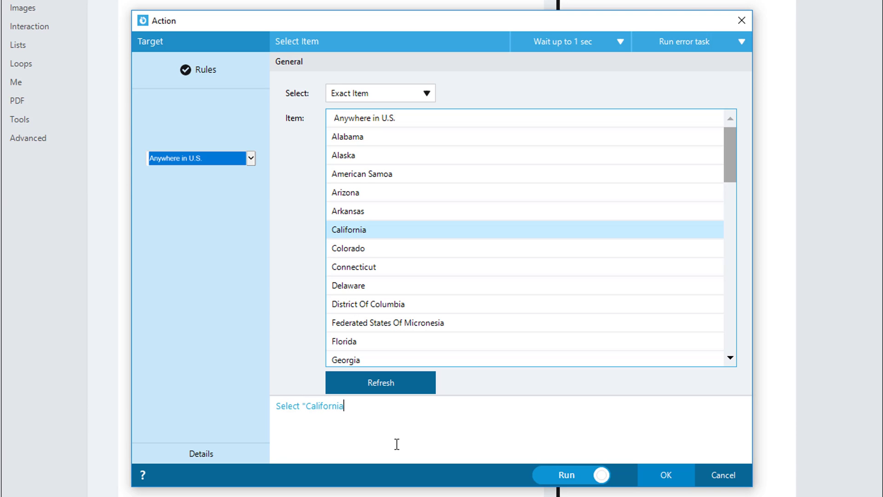
text(")
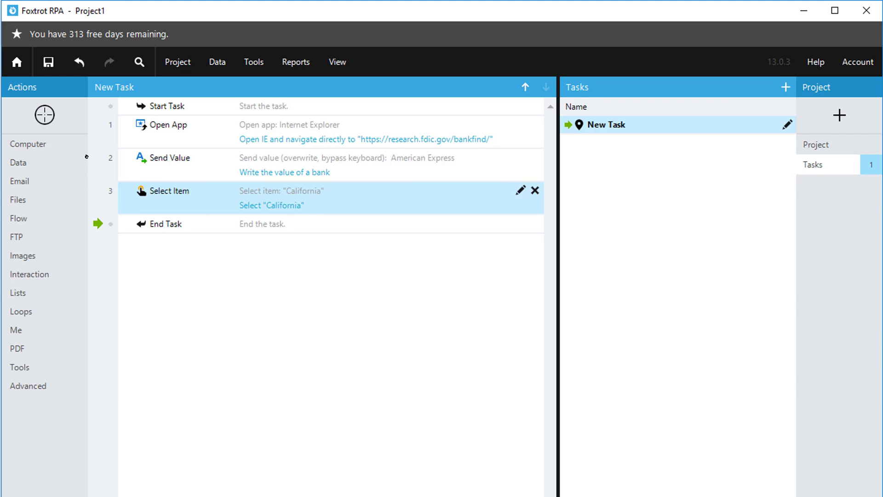
Add a Search action on the targeted State list that looks for the text Alaska, starting at First item
click(45, 114)
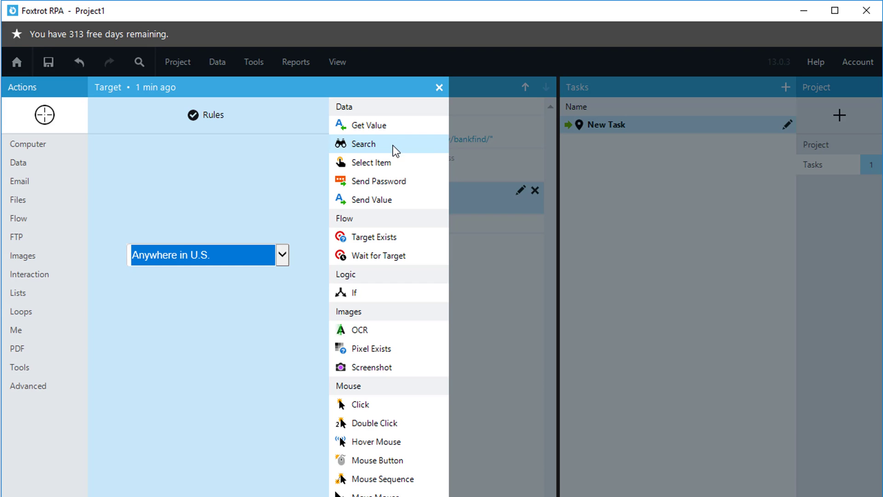
click(385, 144)
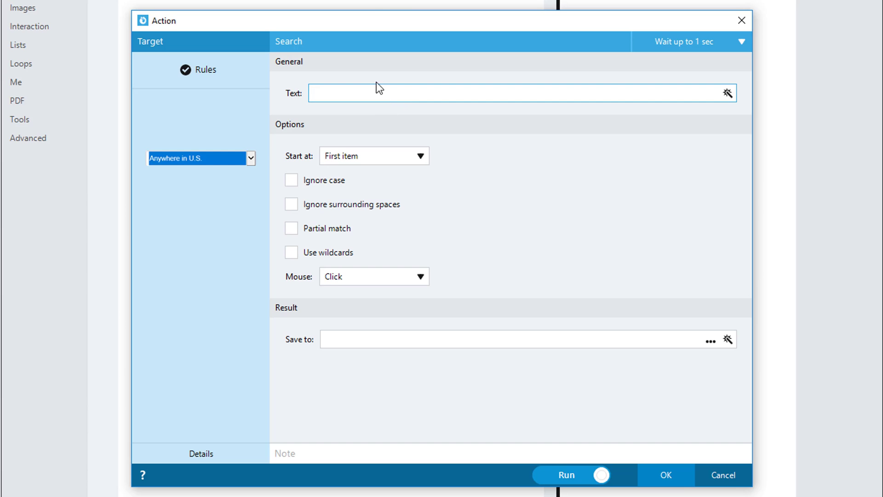
text(Alaska)
click(387, 159)
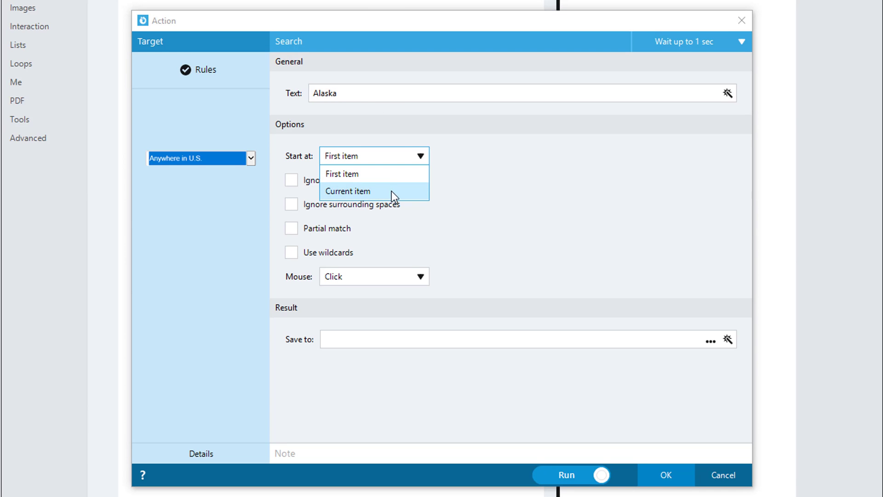
click(393, 144)
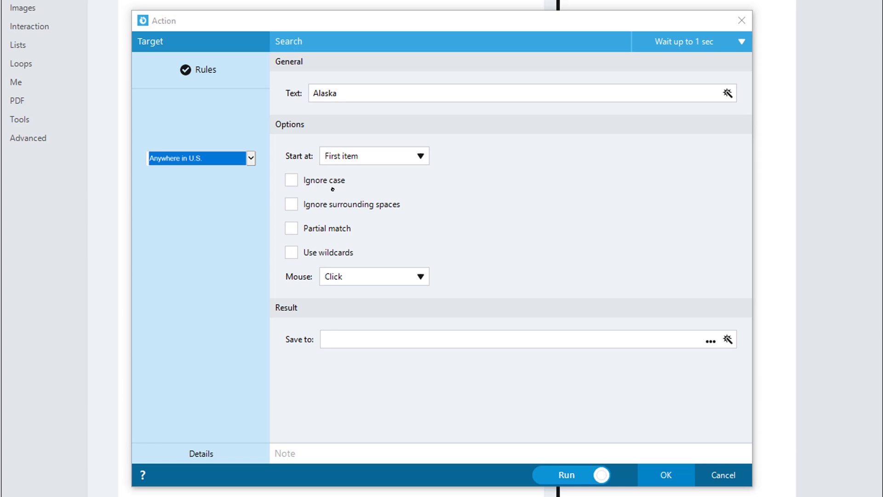
Leave the Search result unsaved to any variable, add the note Search for "Alaska", and save and run the action
click(350, 338)
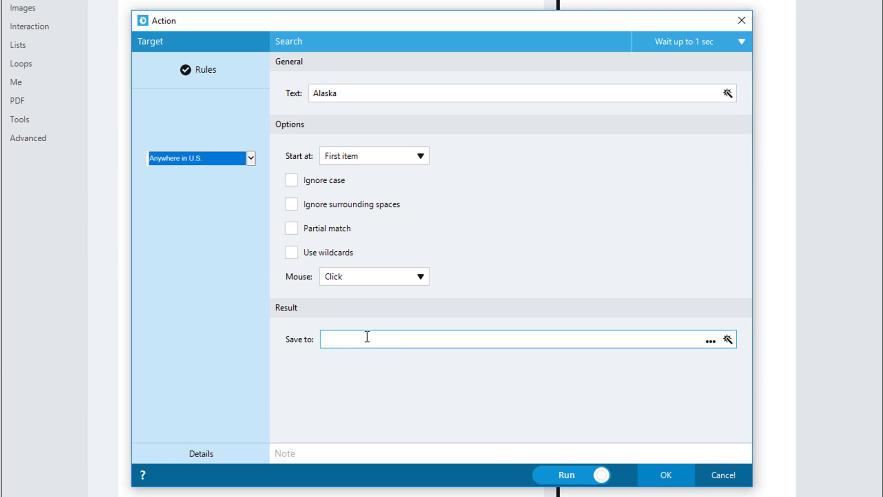
click(377, 446)
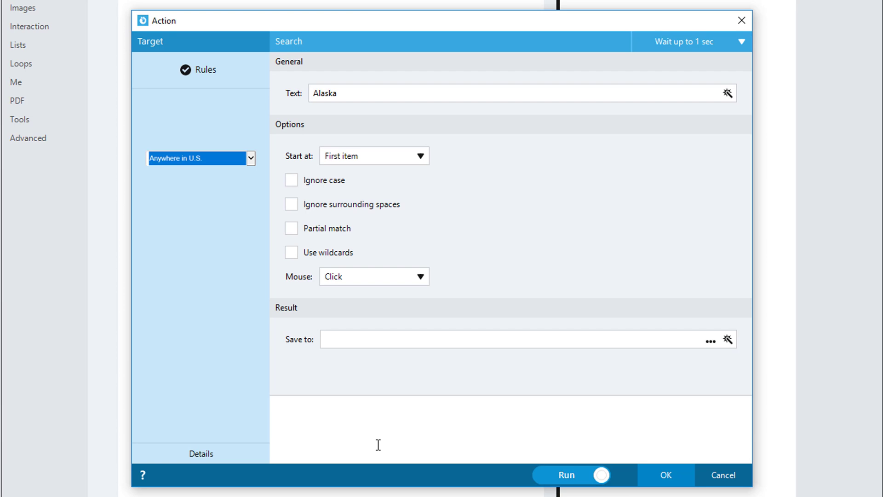
text(Search for "Alaska")
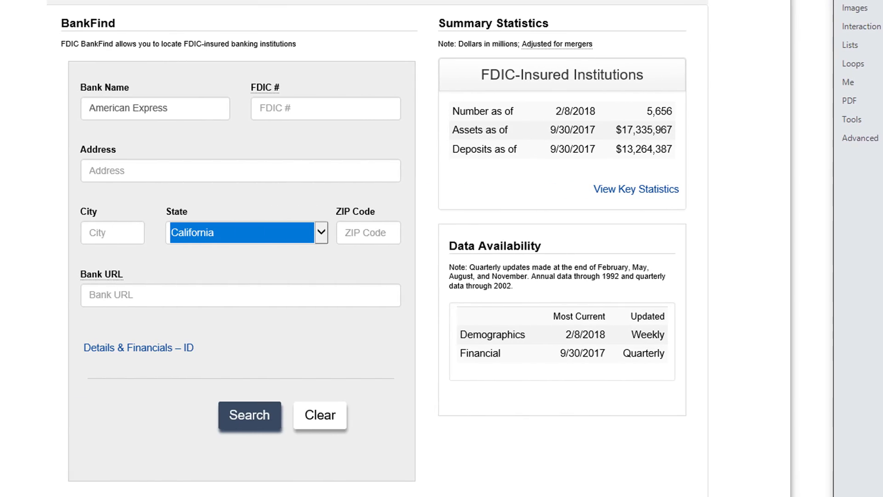
text(Alaska)
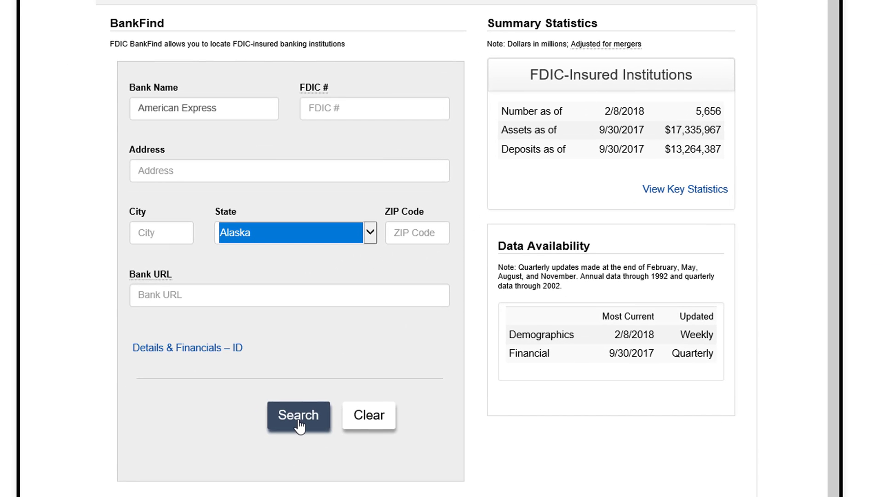
Target the BankFind Search button and add a Click action that bypasses the mouse, with the note Click on "Search", and run it
click(298, 417)
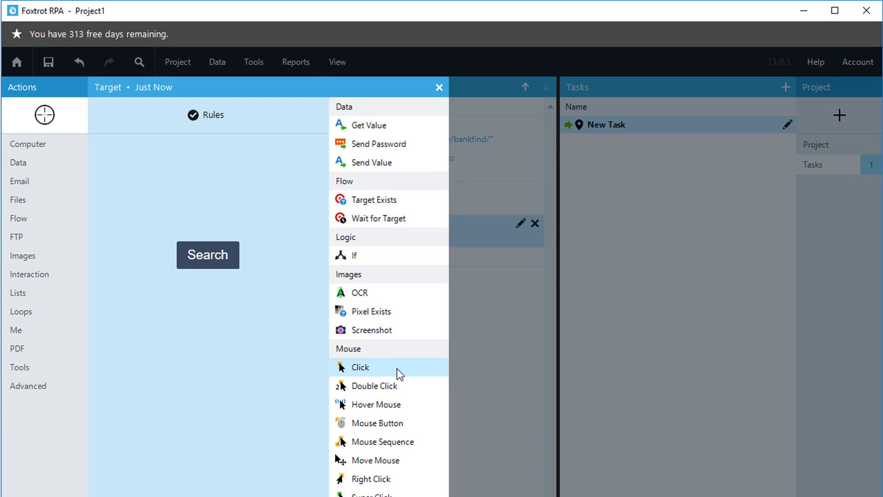
click(396, 368)
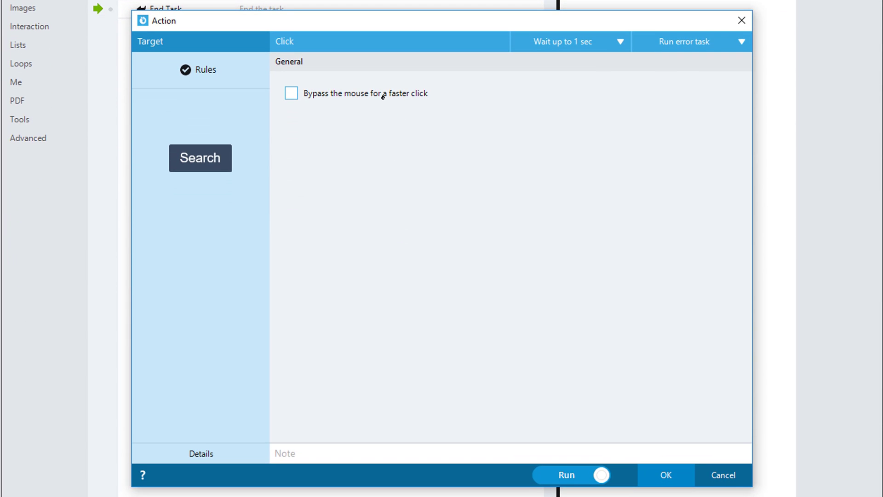
click(340, 445)
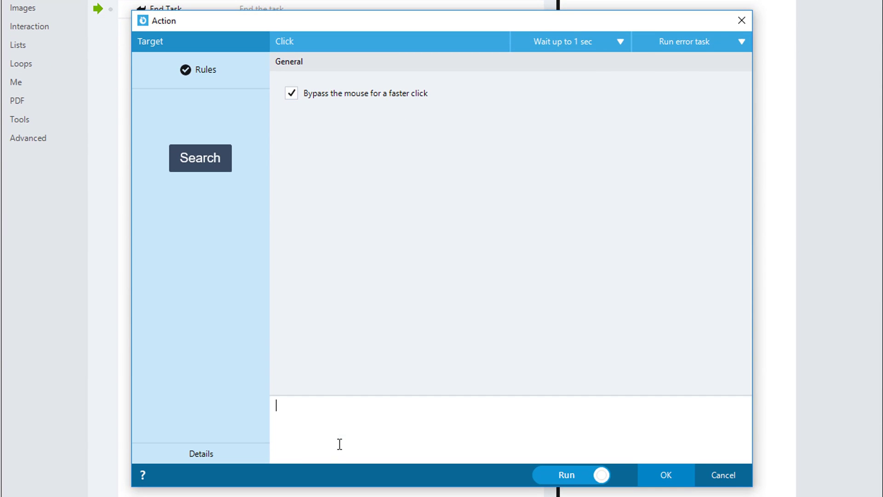
text(Click on Search)
key(Left)
key(Left)
key(Left)
key(Left)
text(")
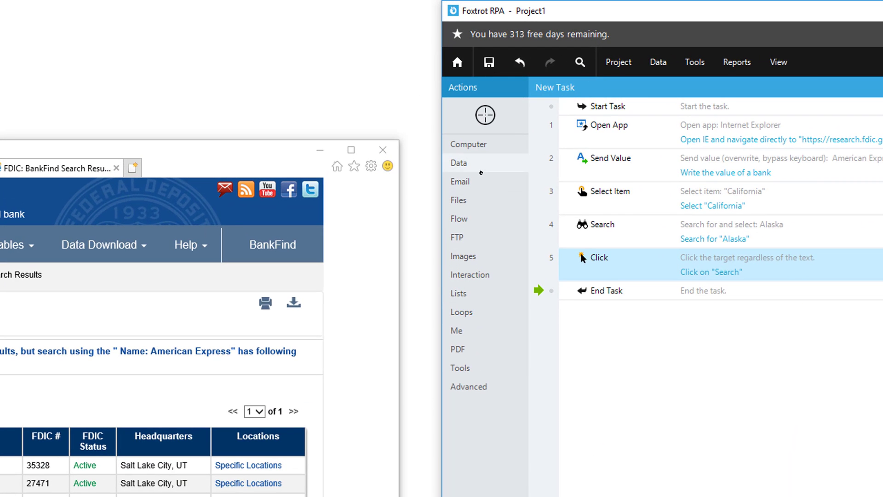
Add a Create Variable action for a Text variable named Search Results with Overwrite enabled
click(459, 153)
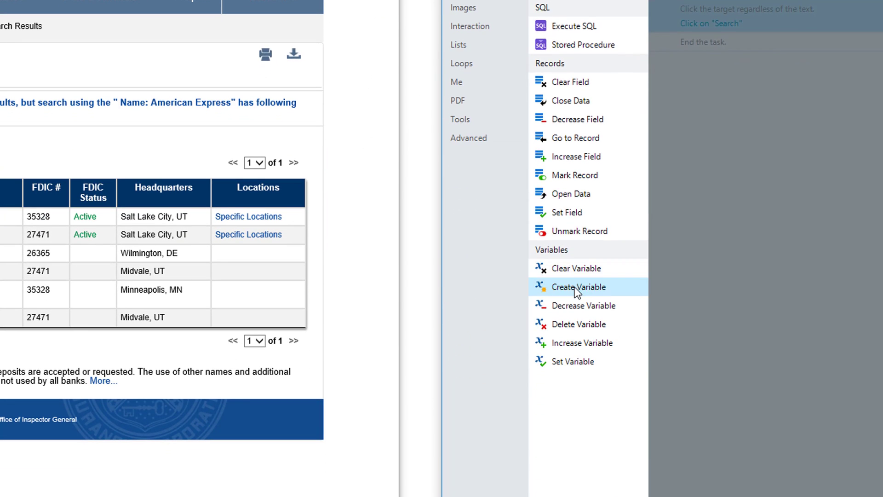
click(576, 496)
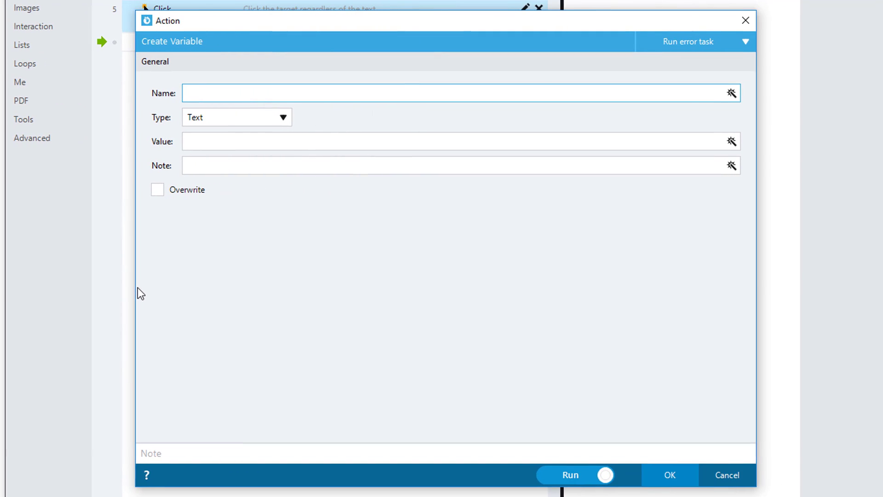
text(Search)
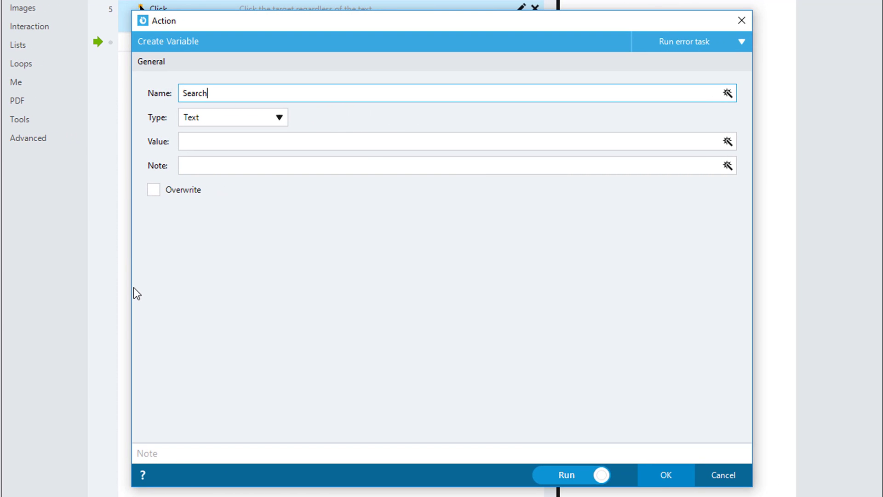
text( Results)
click(153, 190)
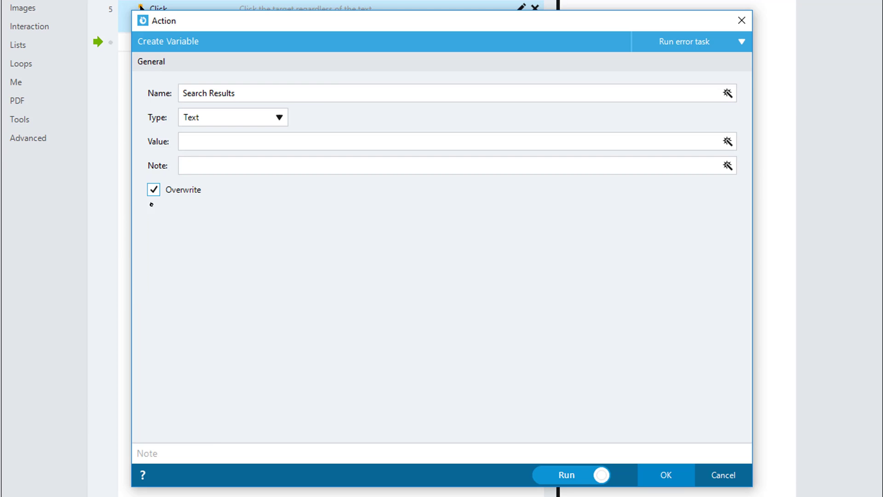
Add the note Create a variable to store how many results was found in the search, and save the Create Variable action
click(212, 446)
text(Create a)
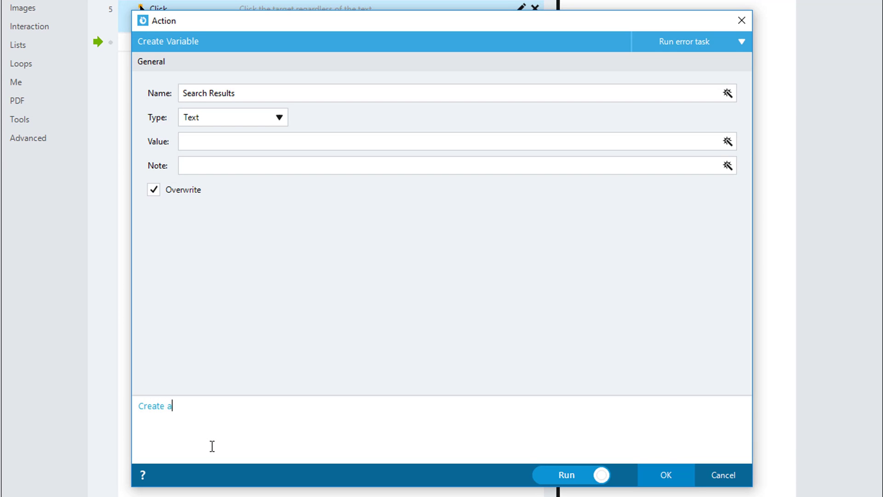
text( variable to store how man)
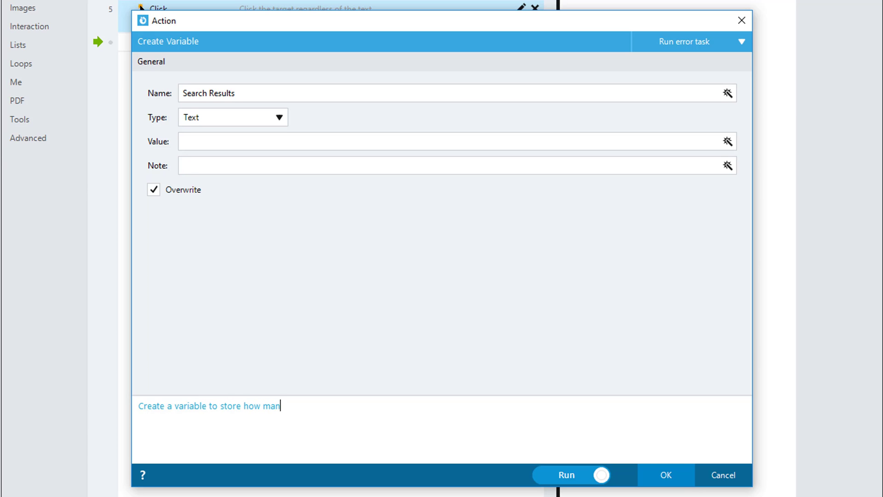
text(y results was found in the )
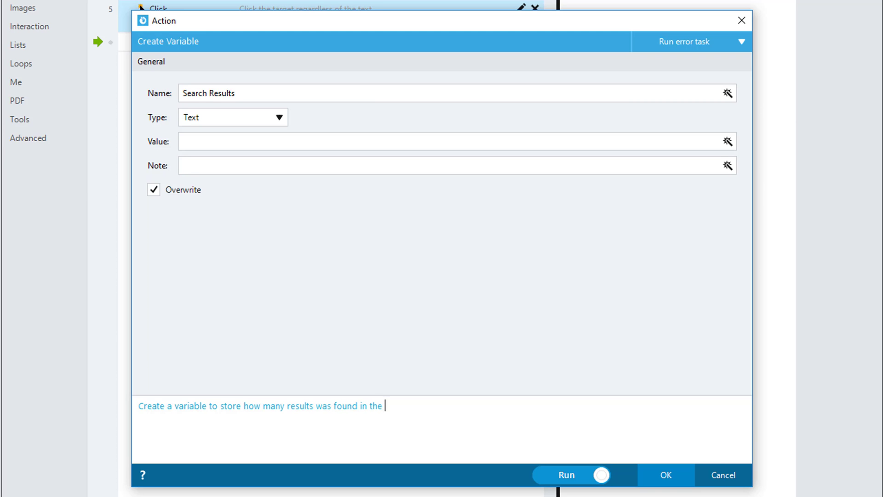
text(search)
click(665, 474)
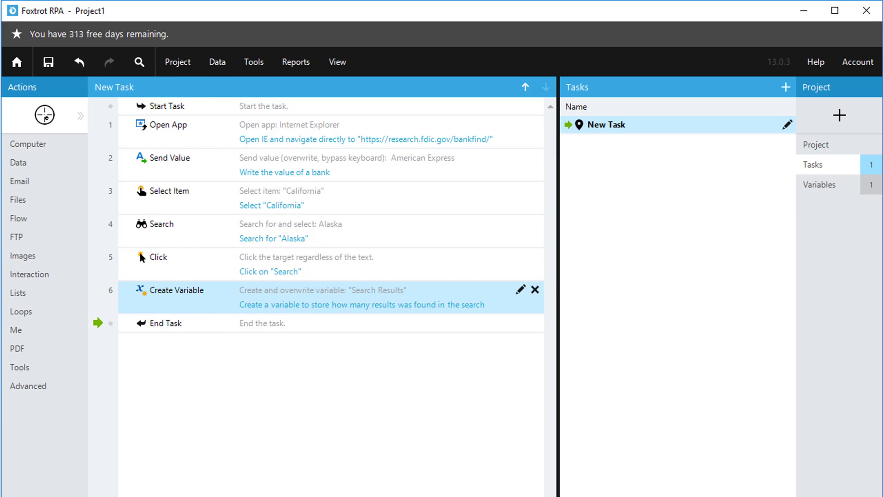
Target the entries count line above the BankFind search results table and open its targeting rules
click(44, 114)
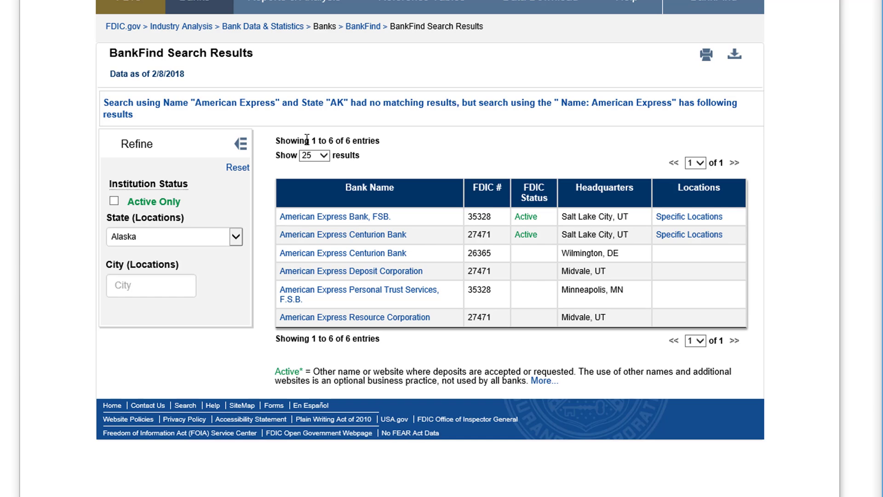
click(307, 141)
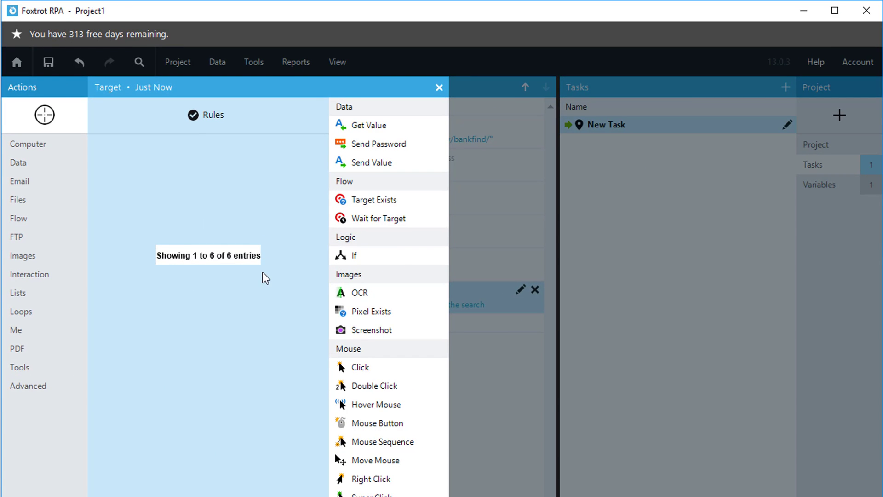
click(239, 116)
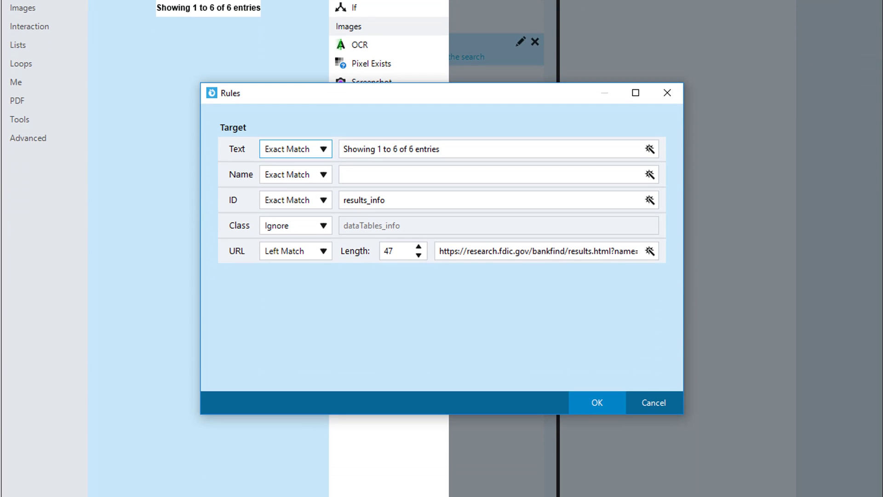
Examine the Text rule's value and count the leading characters that stay the same for any search result
click(344, 147)
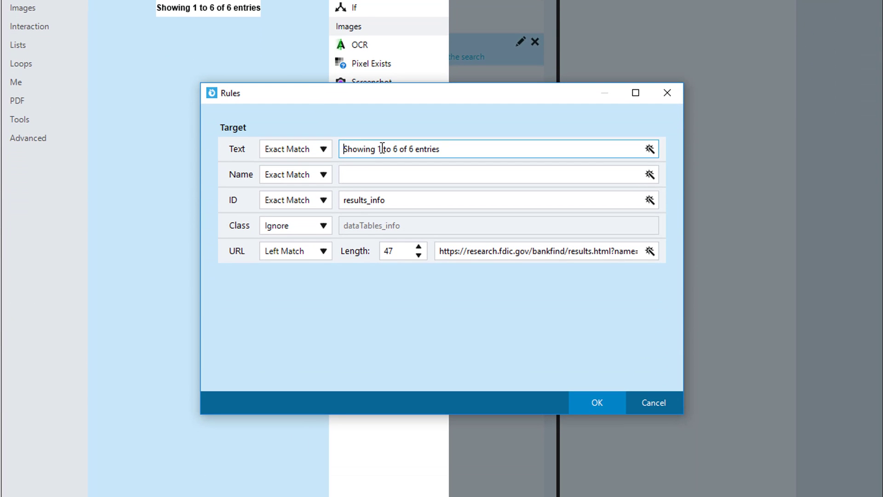
mouse_move(444, 147)
mouse_down()
mouse_move(334, 152)
mouse_move(446, 150)
mouse_up()
click(456, 150)
drag(348, 148, 394, 150)
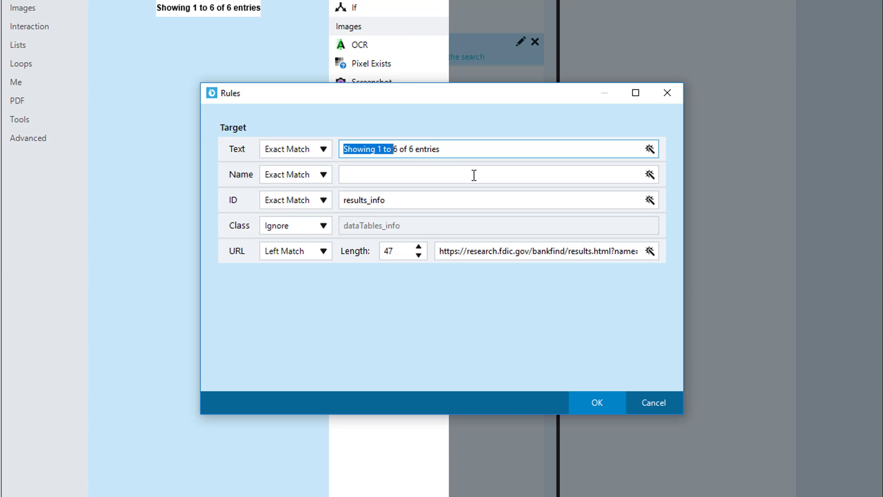
click(394, 149)
mouse_move(394, 149)
mouse_down()
mouse_move(457, 149)
mouse_move(393, 144)
mouse_up()
key(Right)
key(Right)
key(Right)
key(Right)
key(Right)
key(Right)
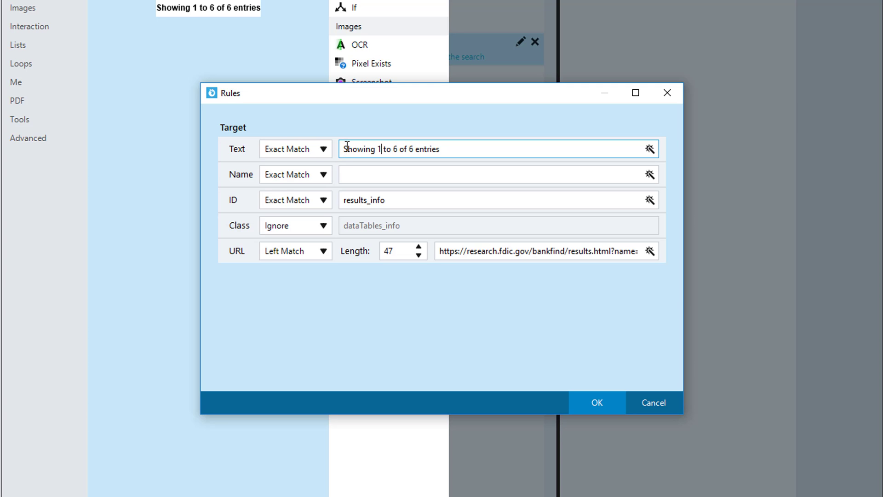
Set the target's Text rule to Left Match with a length of 10 and confirm the rules
click(308, 151)
click(300, 219)
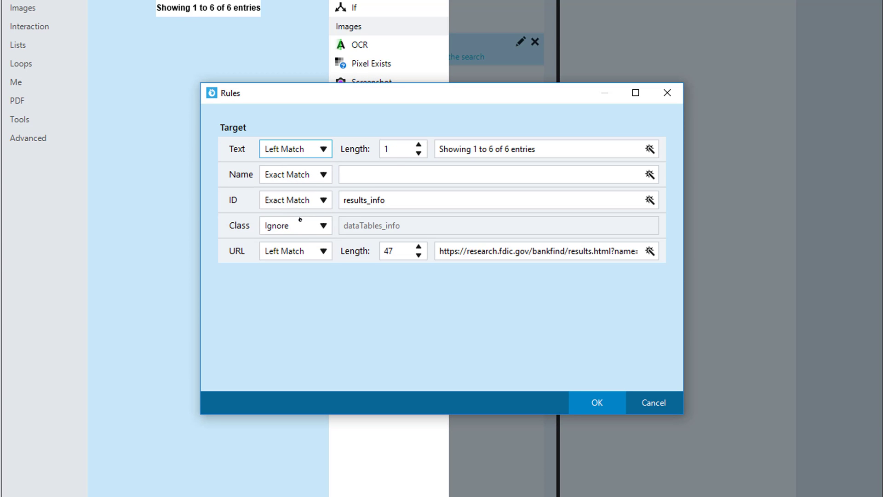
click(399, 151)
text(0)
click(574, 409)
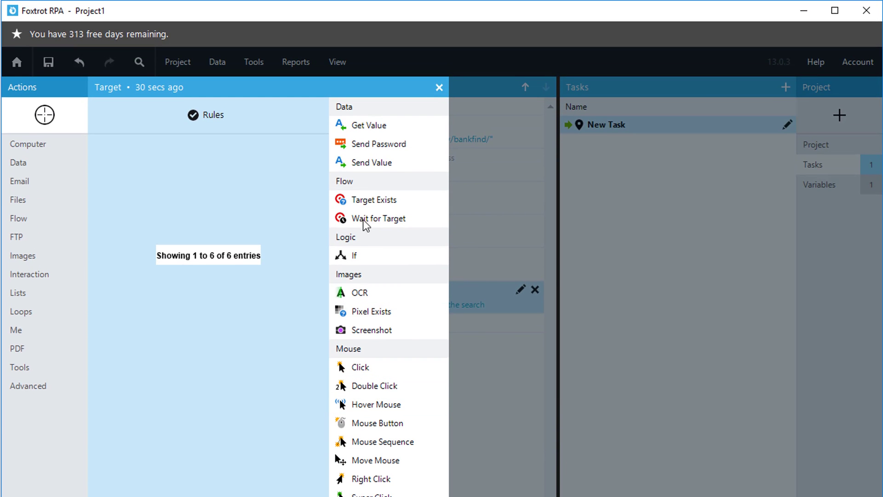
Add a Get Value action that reads the entries line's text and saves it to the Search Results variable
click(360, 125)
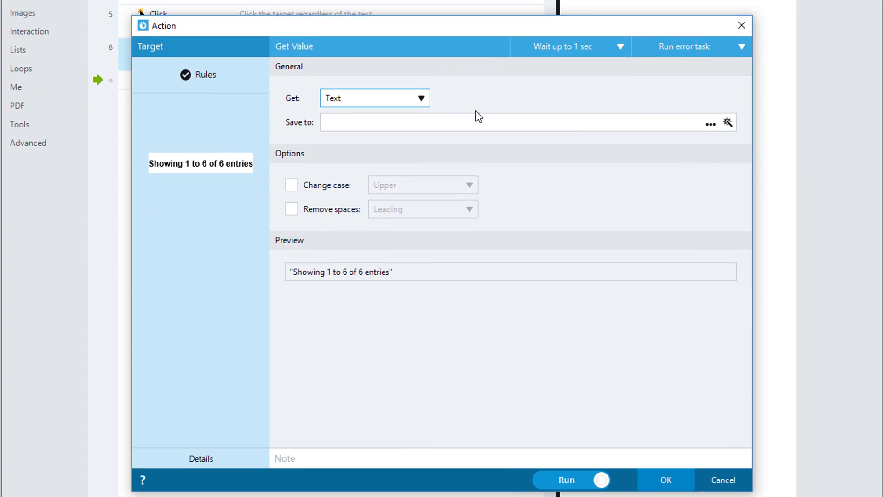
click(710, 118)
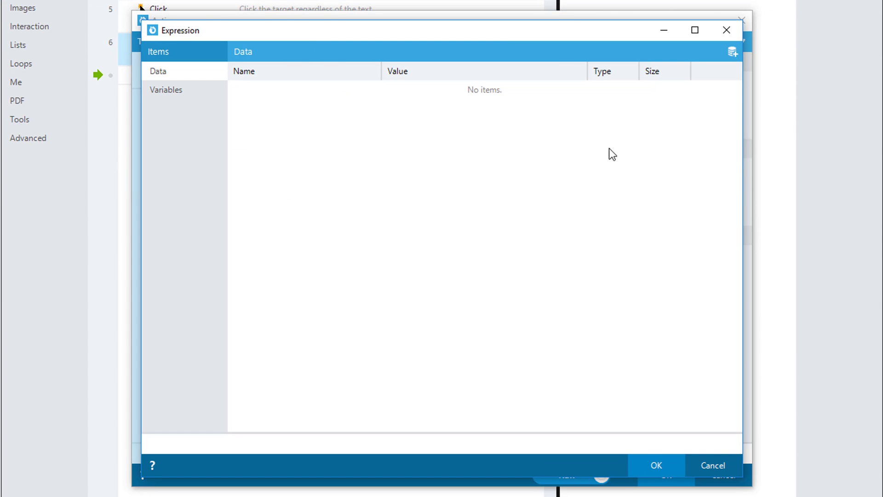
click(212, 92)
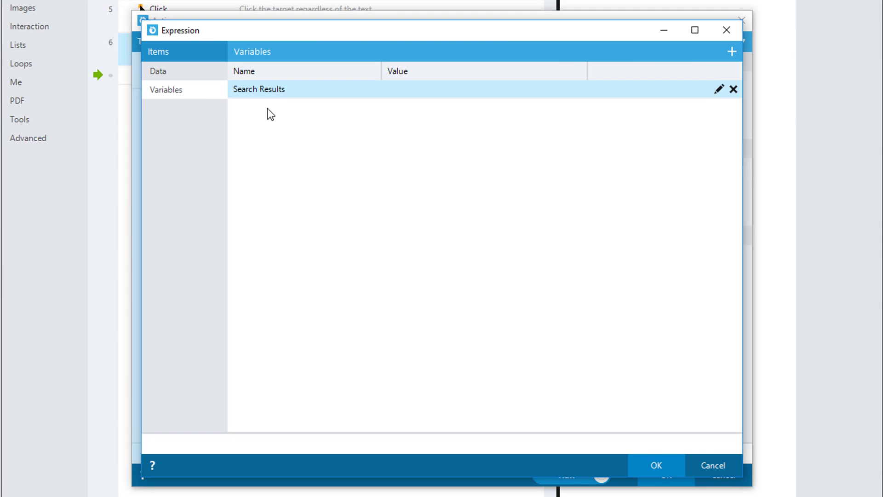
double_click(280, 92)
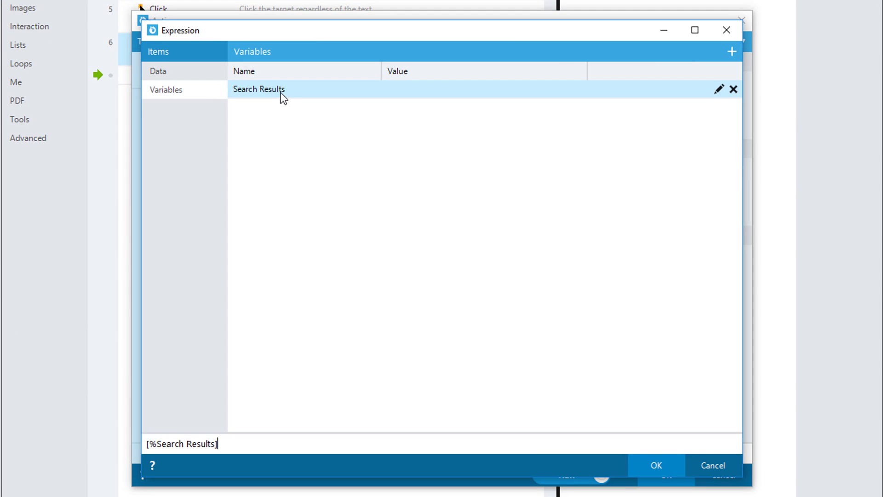
click(642, 467)
Add the note Save the search result to variable to the Get Value action, and save it with running enabled
click(416, 449)
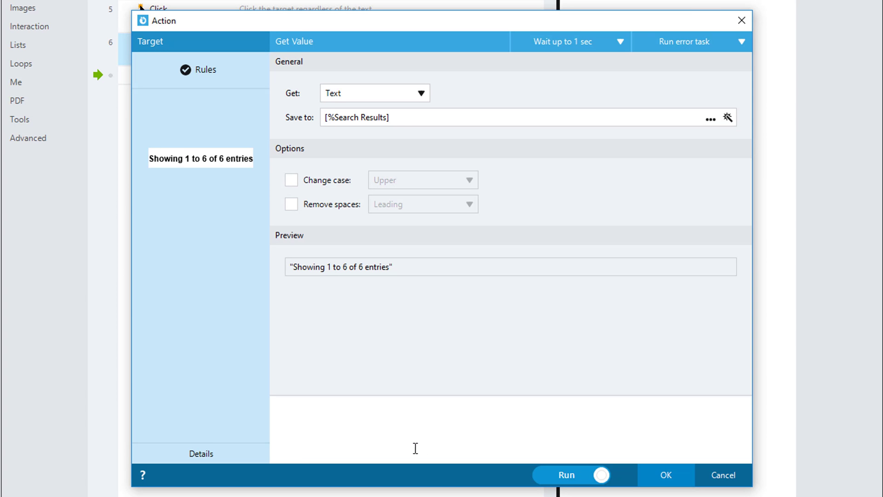
text(Save the search result)
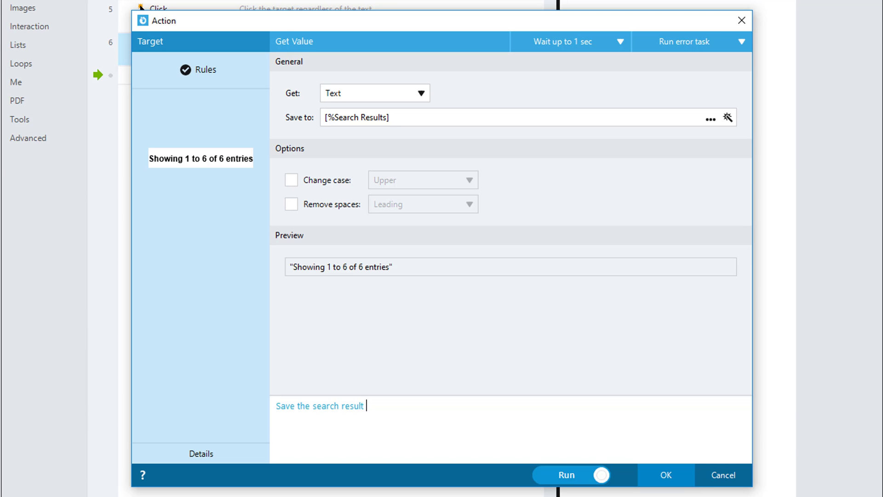
text( to variable)
click(664, 475)
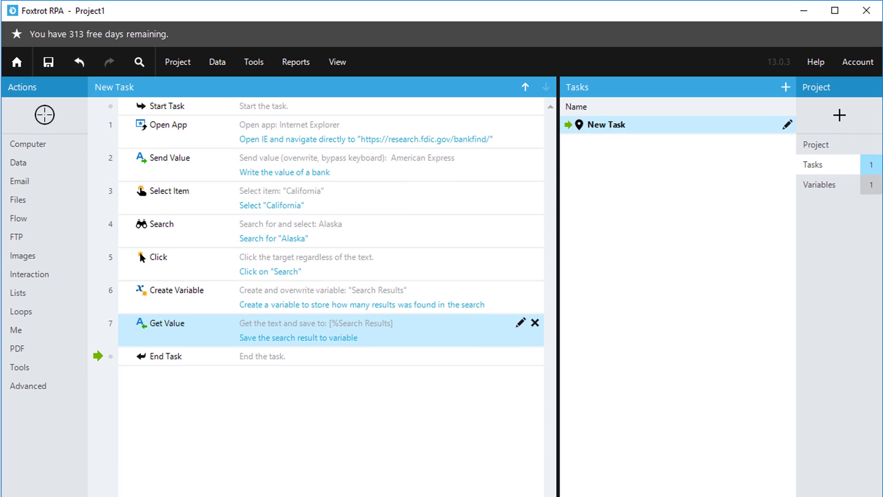
Show the project's variables and resize the panes and columns to read the full value of Search Results
click(818, 190)
drag(559, 195, 193, 258)
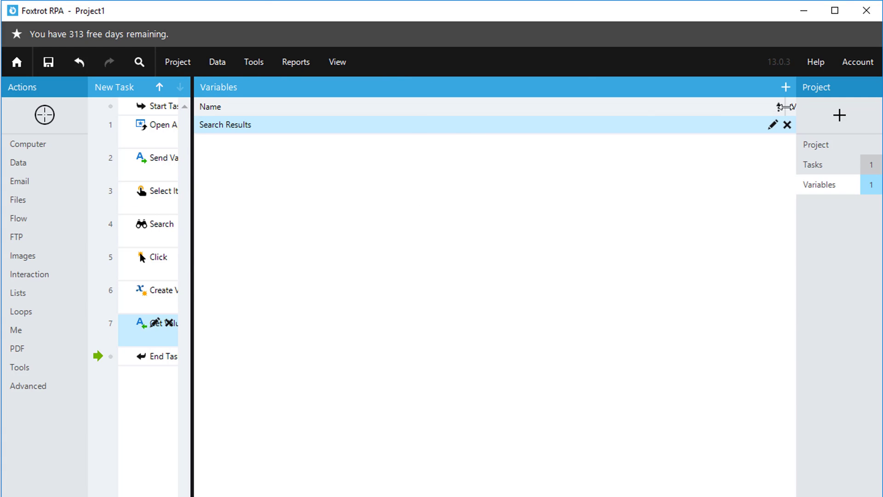
drag(785, 107, 327, 161)
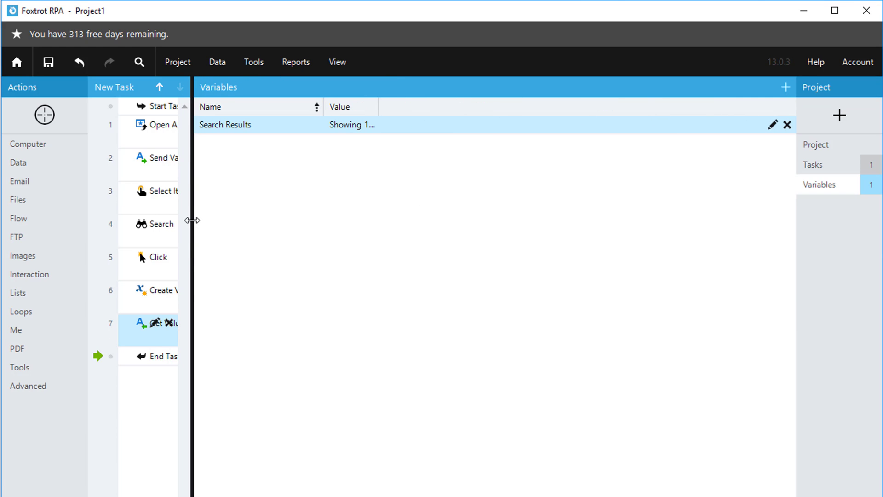
drag(192, 221, 439, 220)
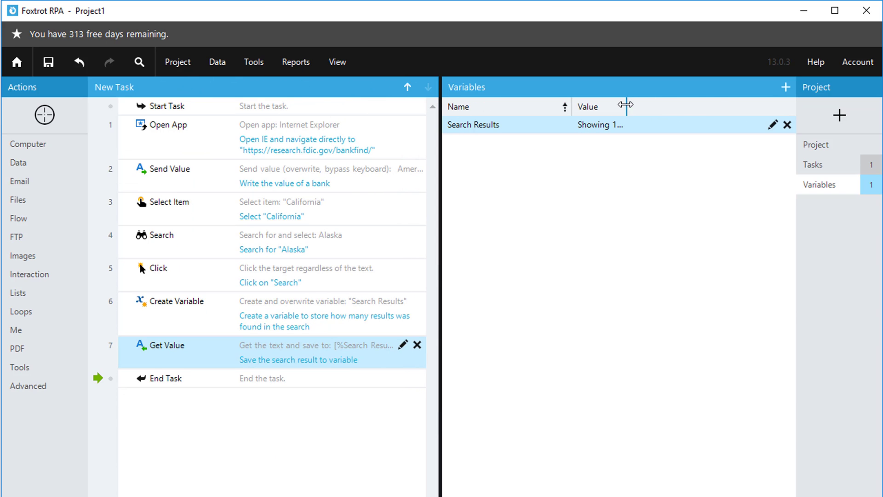
drag(626, 105, 712, 100)
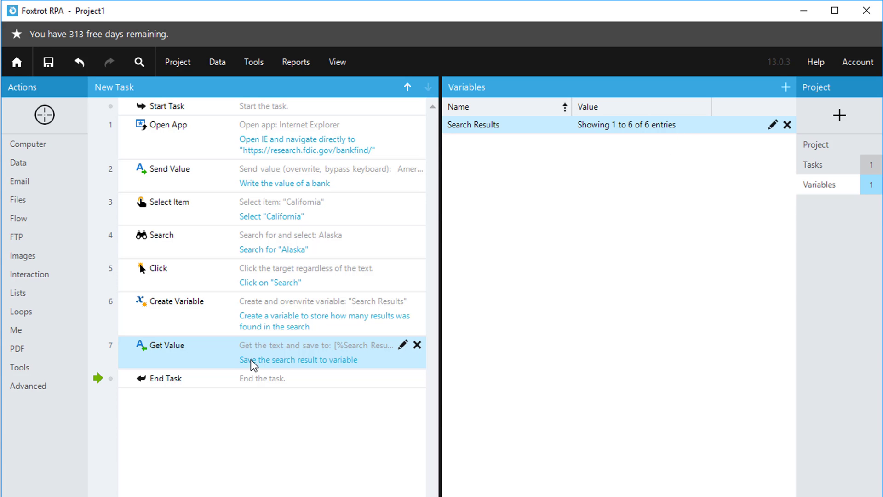
Add a Message action titled Search Result with the Information icon and the message text "We found: "
click(32, 274)
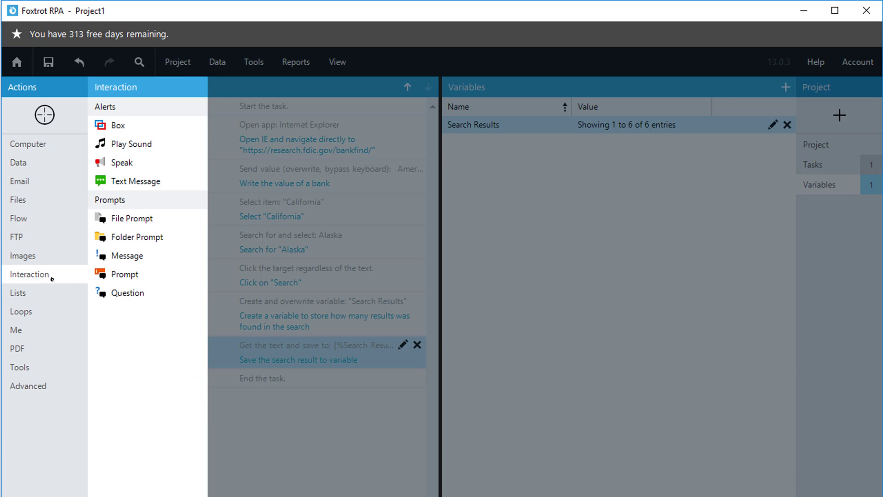
click(131, 258)
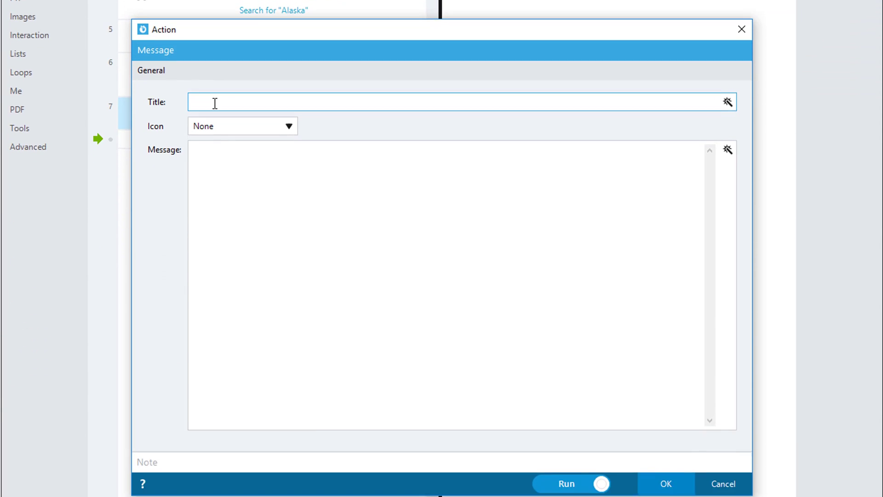
text(Search Result)
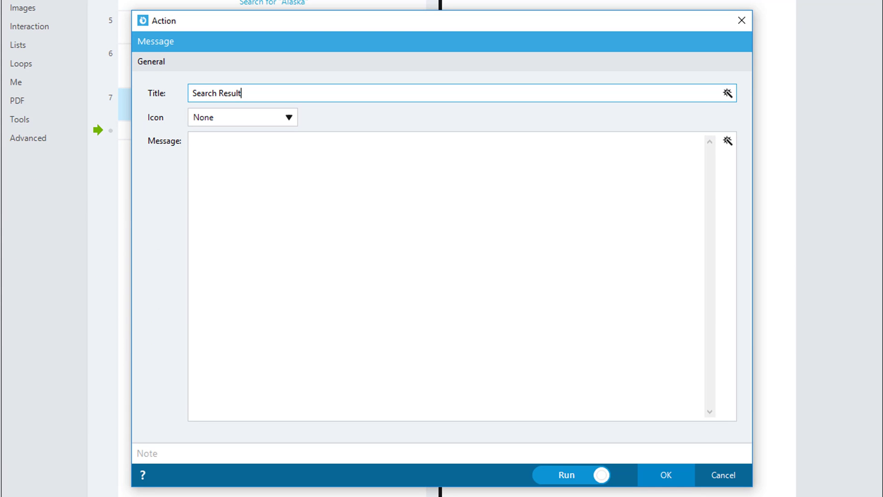
click(235, 119)
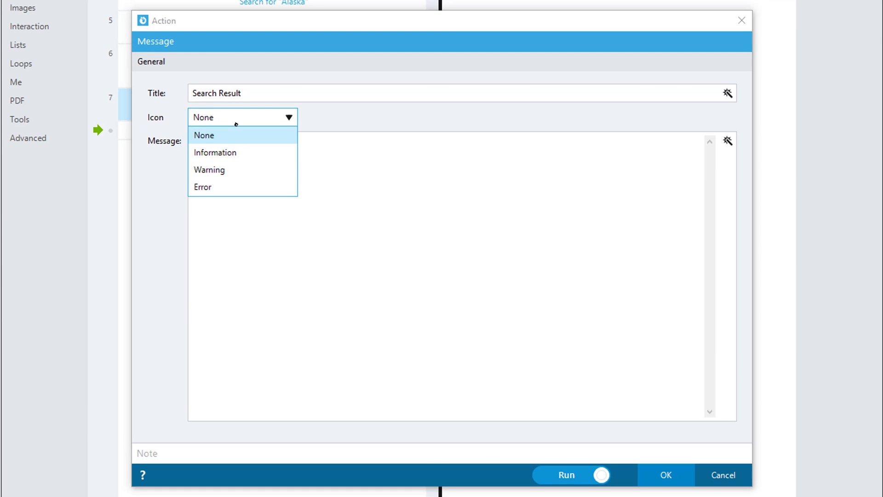
click(241, 149)
click(291, 187)
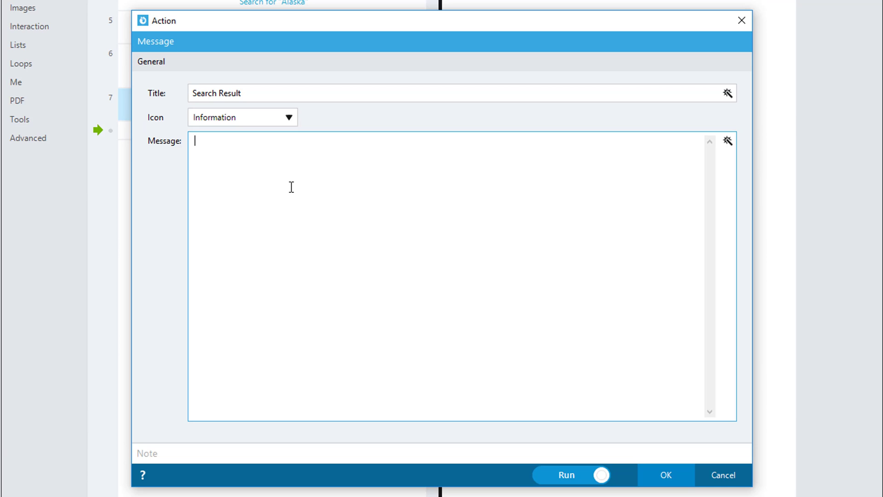
text(We found:)
Start a RightOf text formula in the message's expression
click(727, 141)
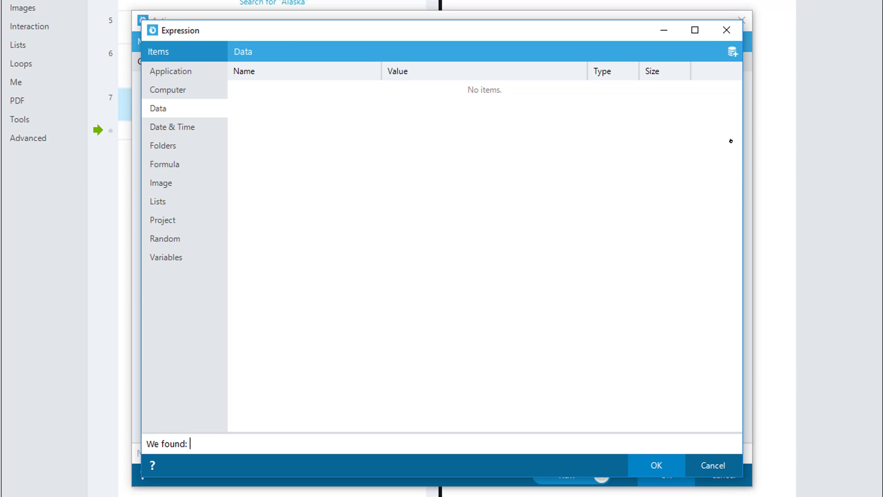
click(196, 170)
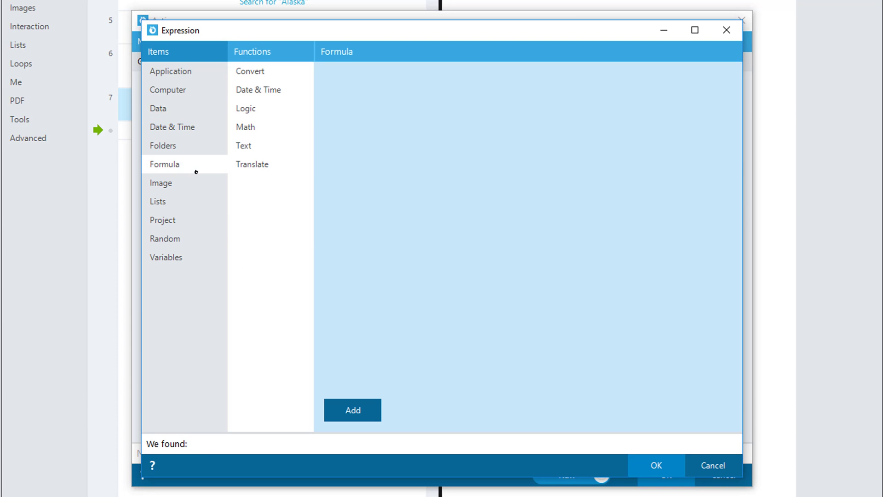
click(288, 144)
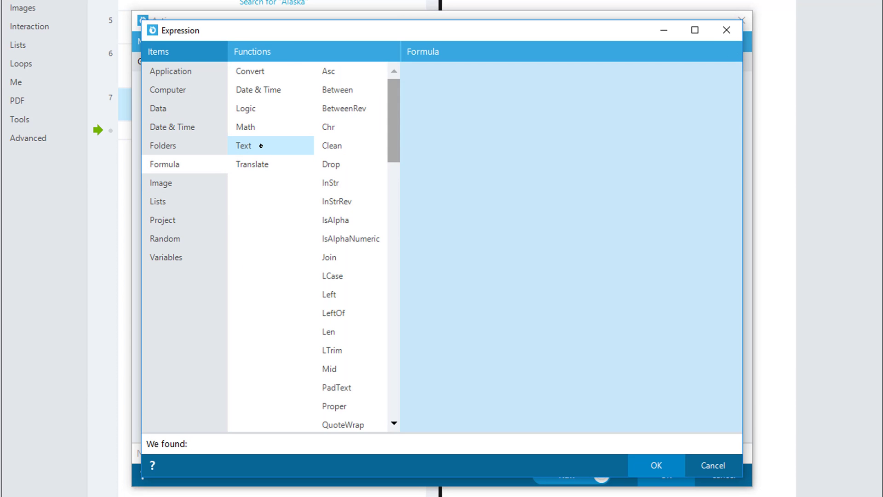
drag(394, 136, 393, 381)
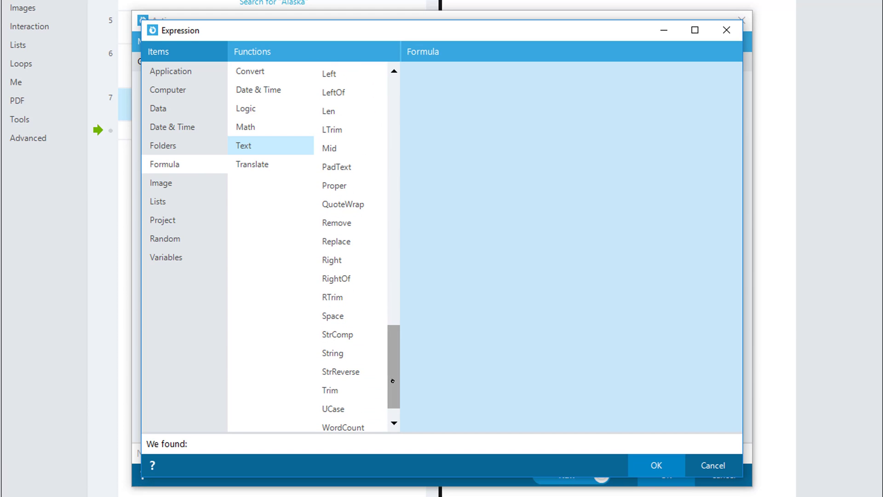
click(345, 279)
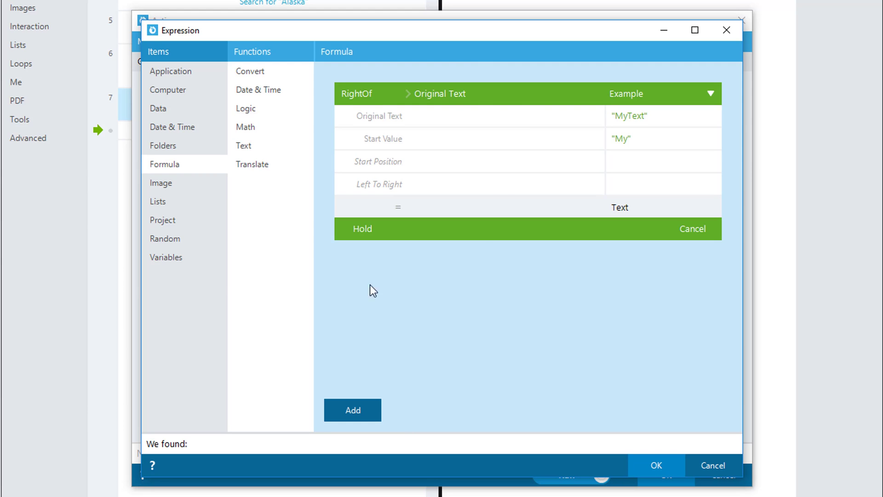
Set the RightOf formula's Original Text to the Search Results variable
click(524, 122)
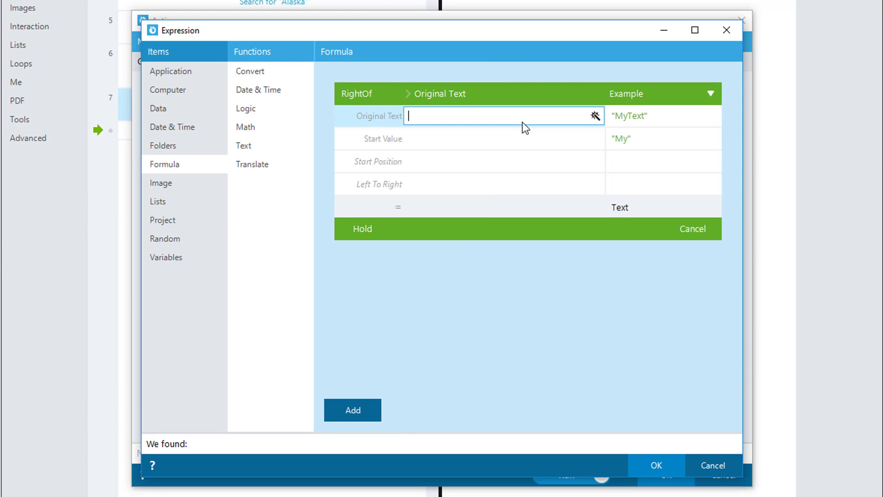
click(594, 117)
click(187, 223)
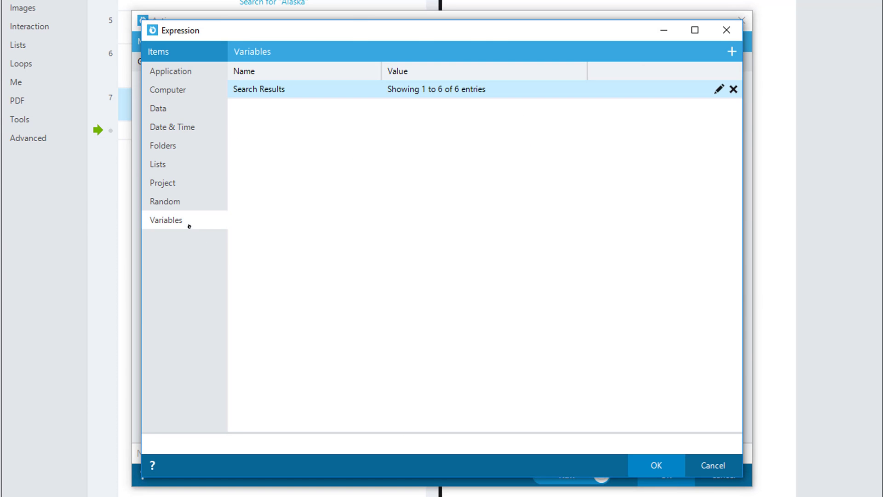
double_click(387, 89)
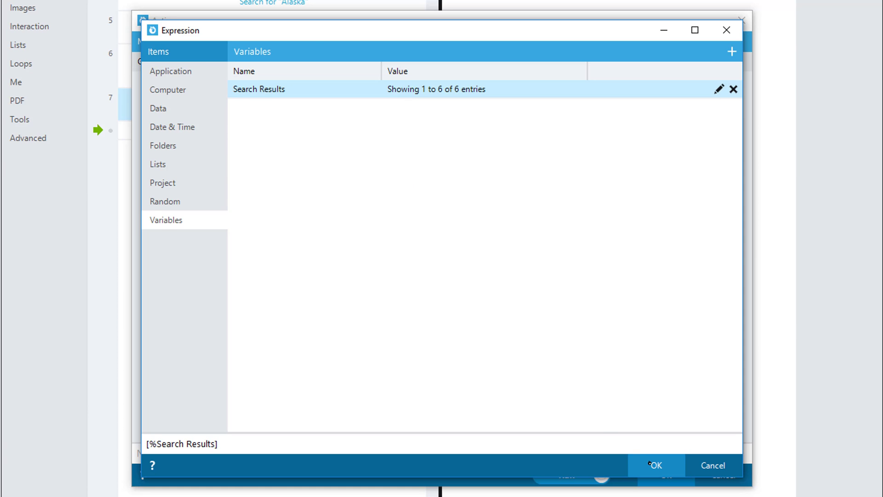
click(657, 465)
Set the formula's Start Value to " of " with surrounding spaces and add the formula to the message
click(451, 146)
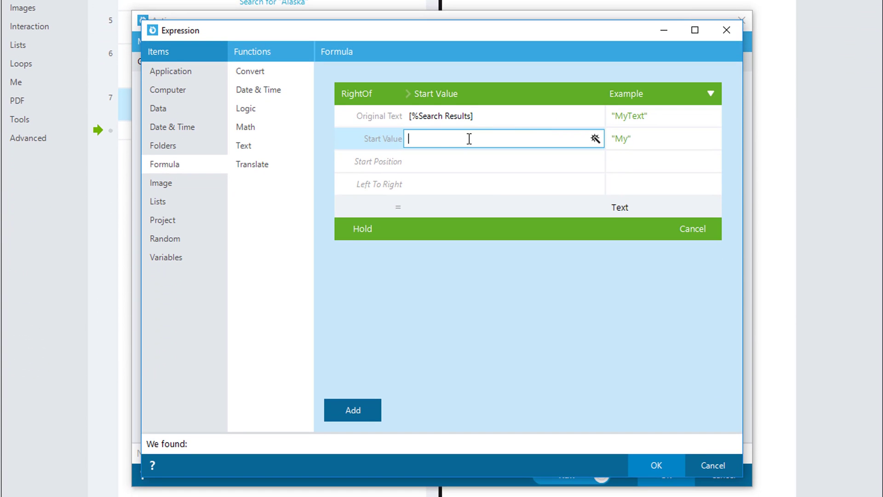
text(of)
click(353, 410)
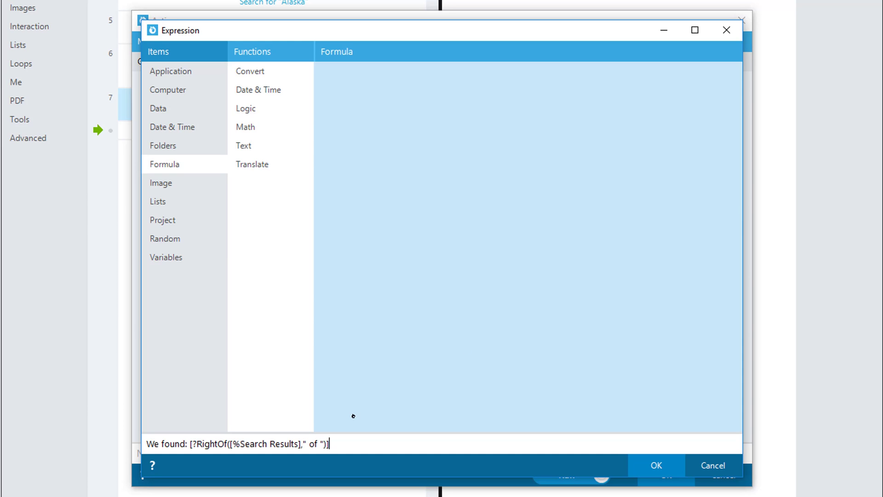
click(671, 473)
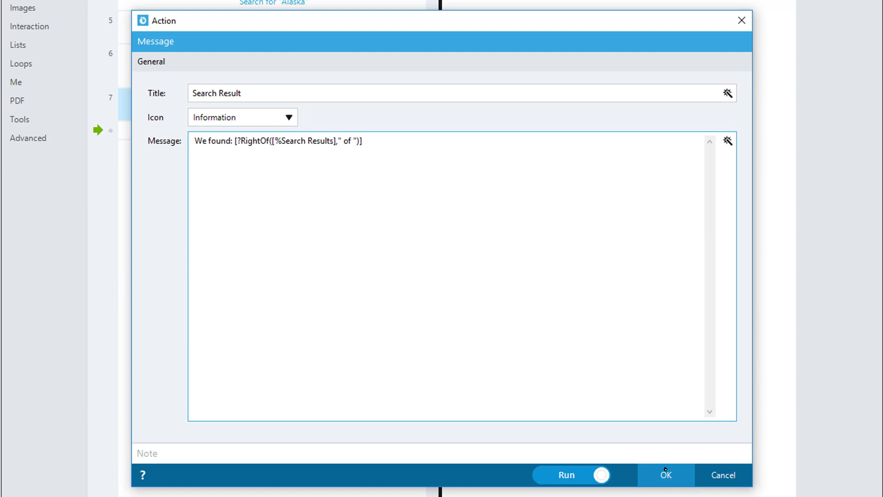
Save the Message action with running enabled, dismiss the message box and close the BankFind browser window
click(671, 474)
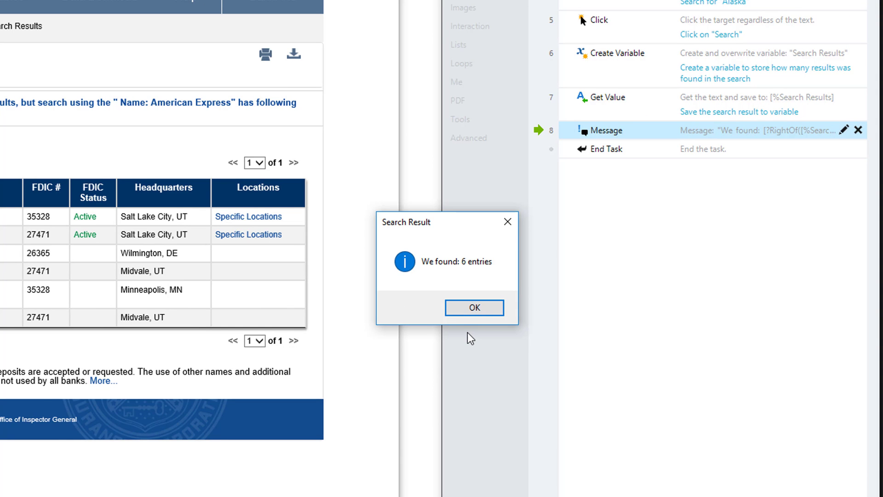
click(487, 308)
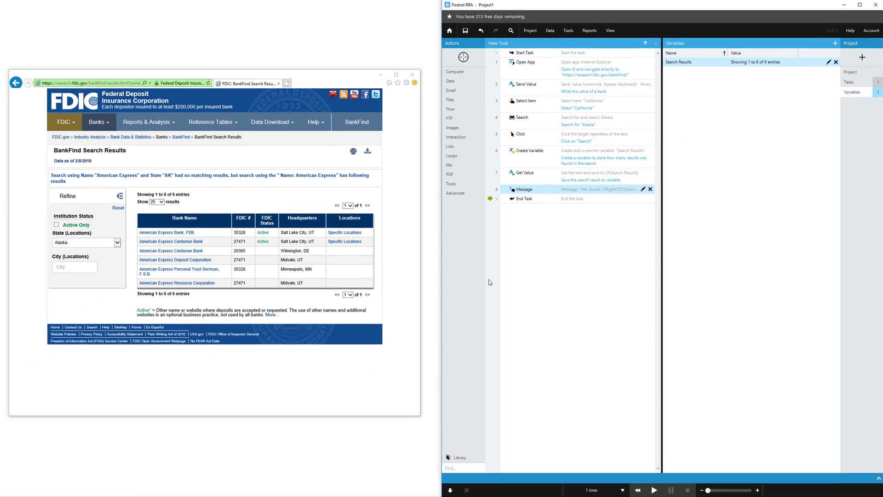
click(413, 77)
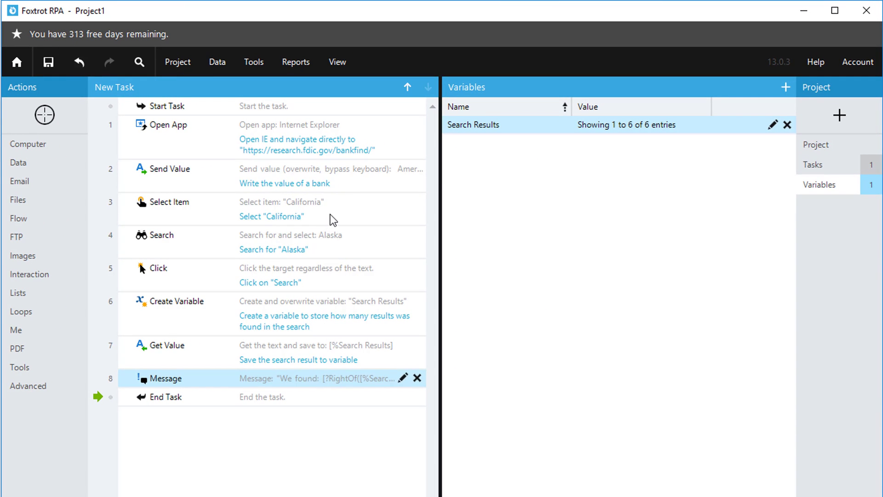
Delete the Select Item action for California and set the Search action's text to Alabama
click(606, 107)
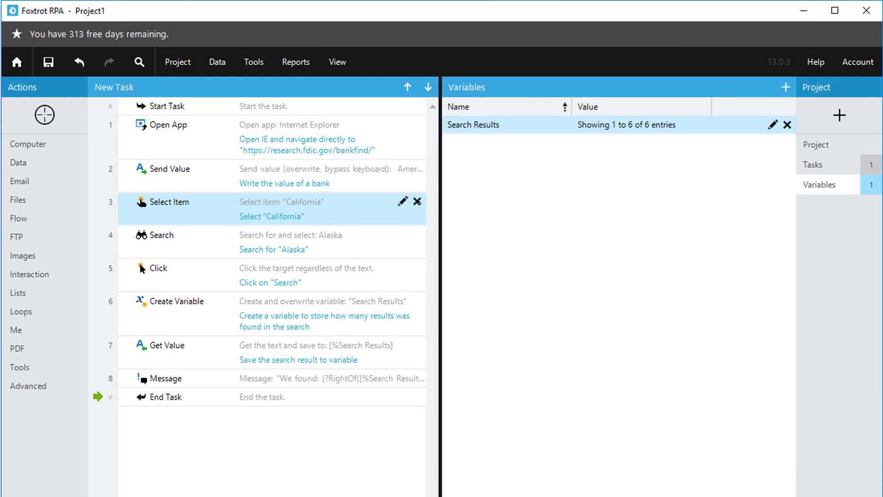
click(416, 203)
click(402, 202)
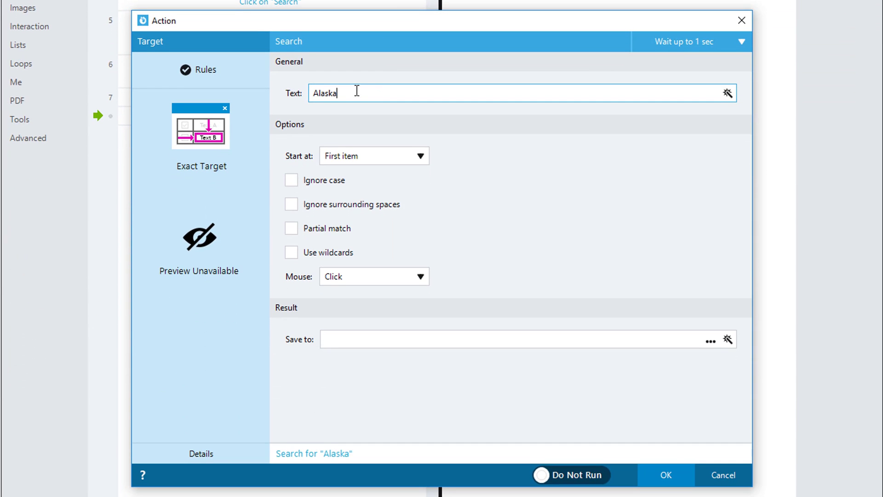
double_click(357, 91)
text(Al)
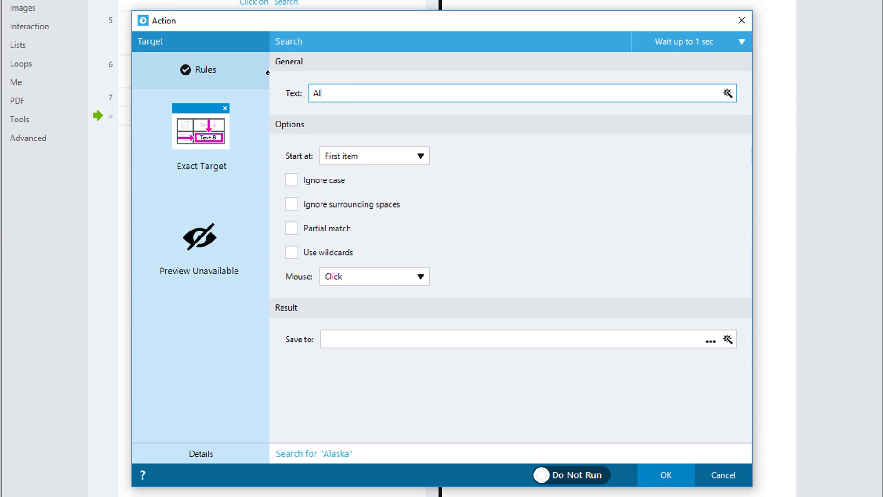
text(abama)
click(654, 478)
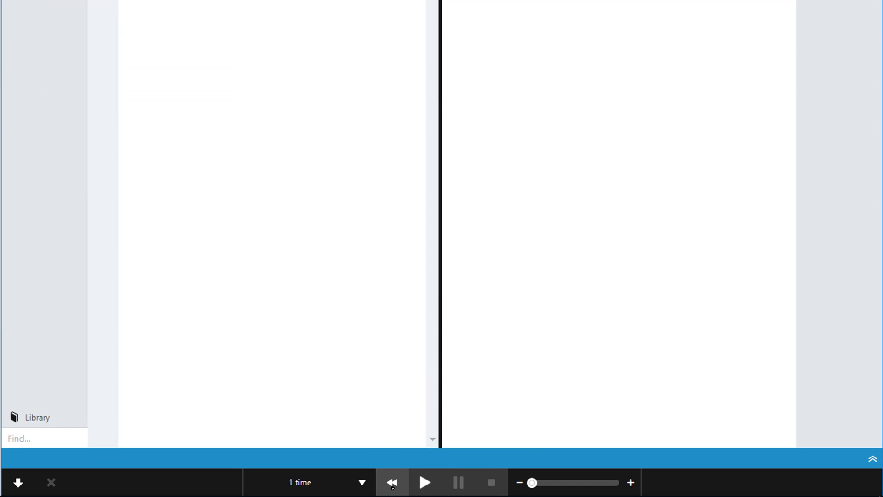
Run the whole task once at maximum speed and dismiss the warning
drag(532, 483, 616, 482)
click(425, 482)
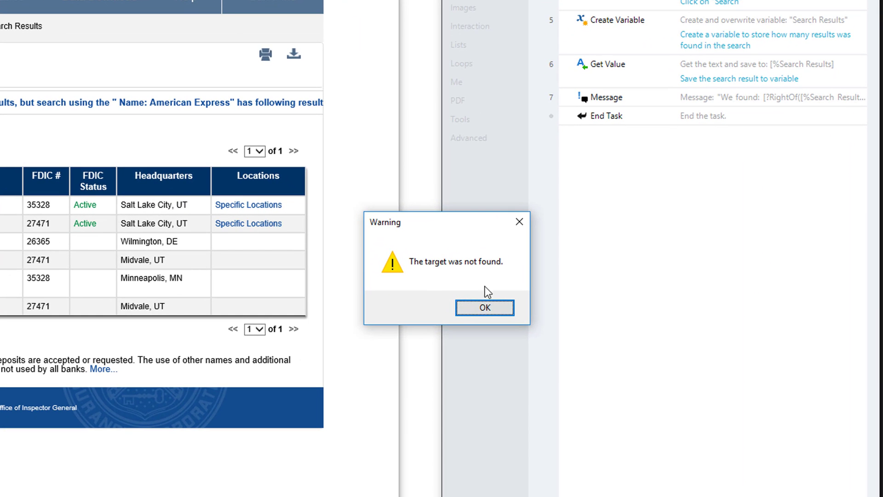
click(478, 309)
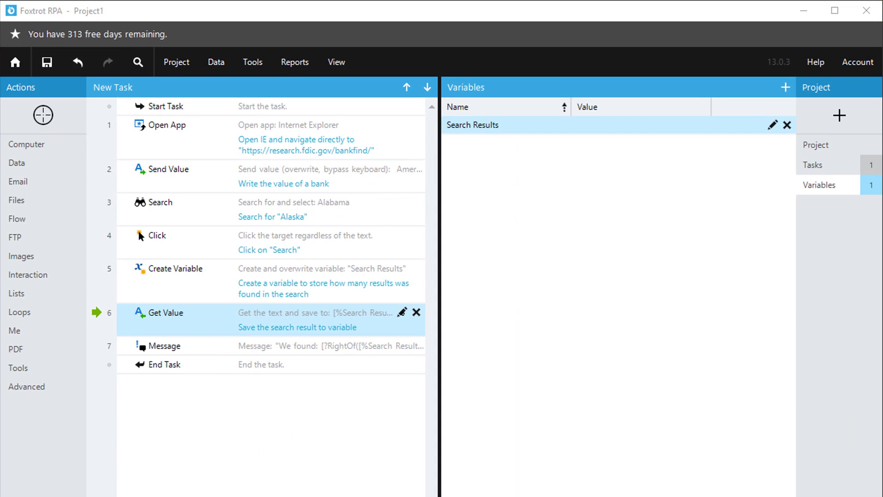
Set the Get Value action to wait up to 10 seconds, save it with running enabled, and close the browser window
click(403, 312)
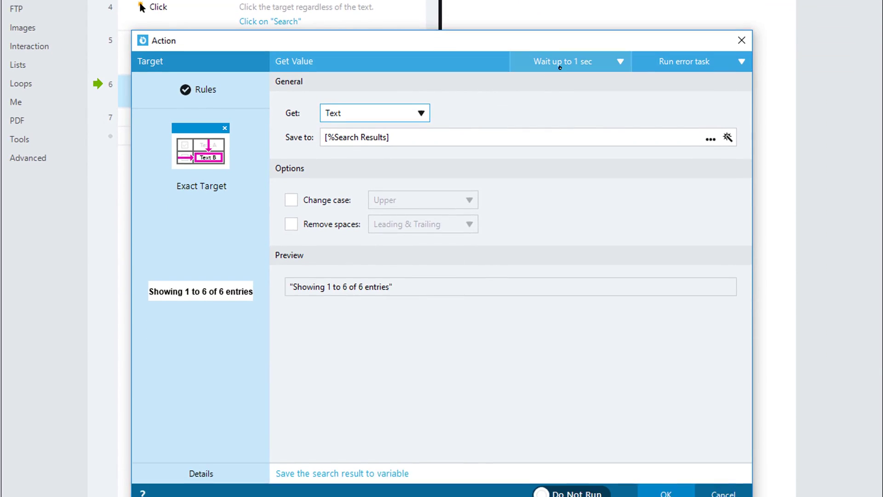
click(560, 67)
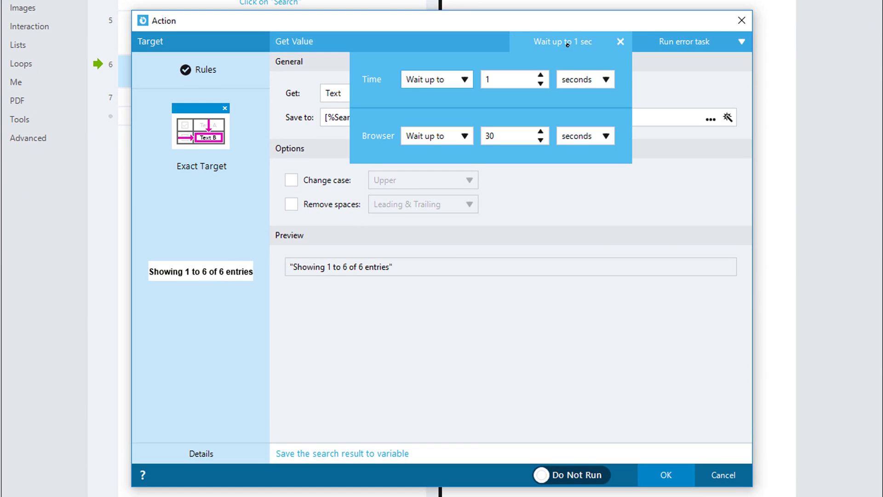
click(508, 83)
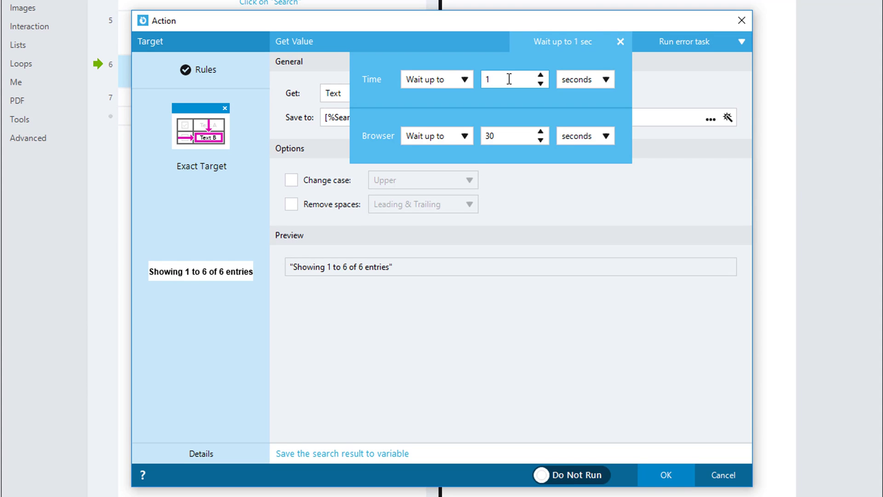
text(0)
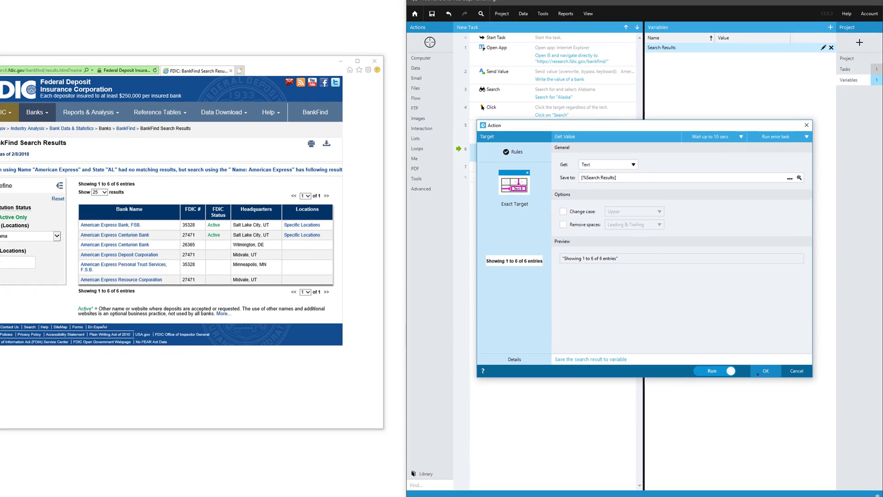
key(Return)
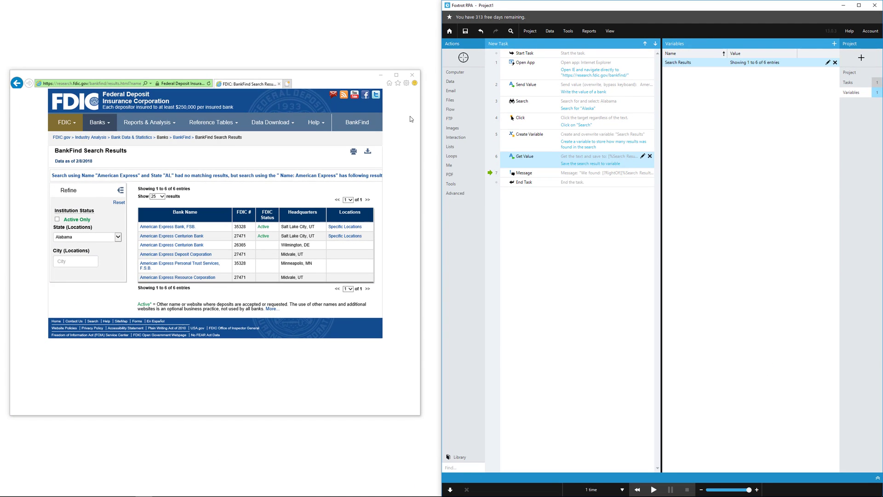
click(412, 75)
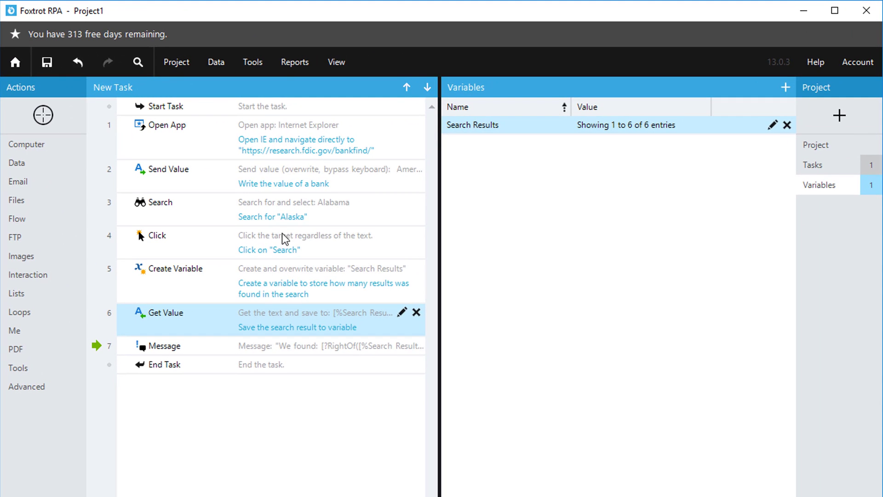
Set the Search action's text to California and save the action without running it
right_click(290, 212)
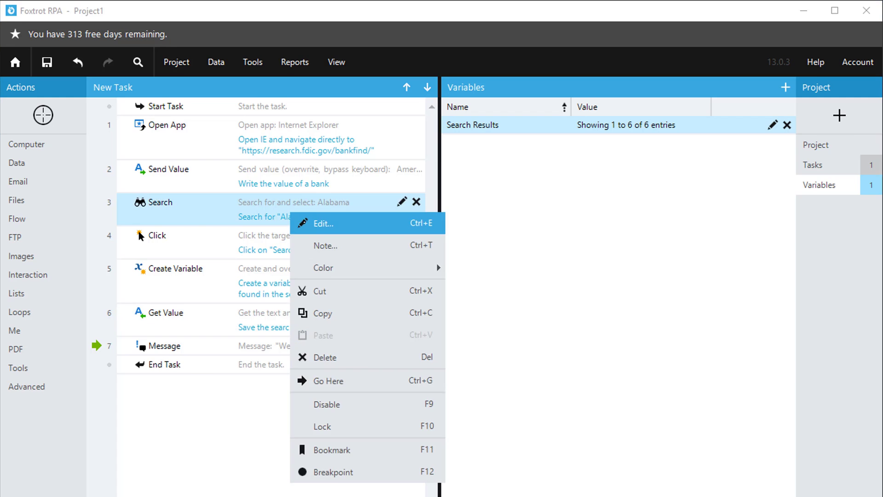
click(310, 221)
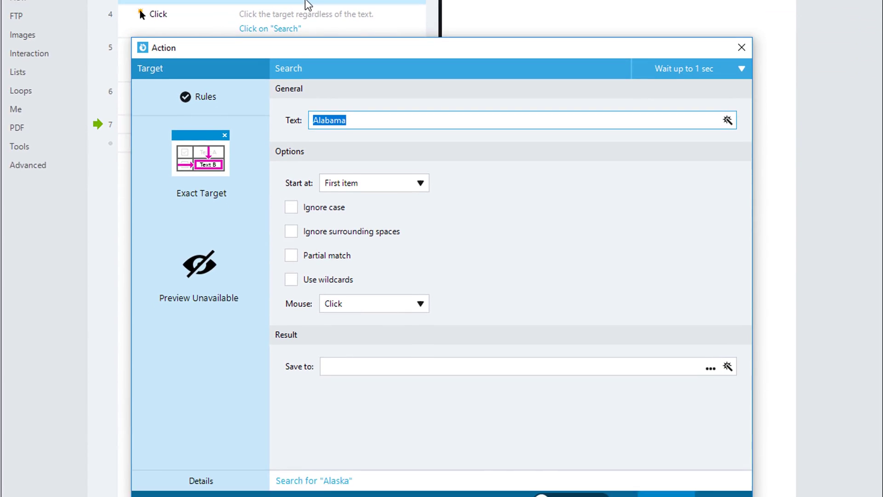
text(California)
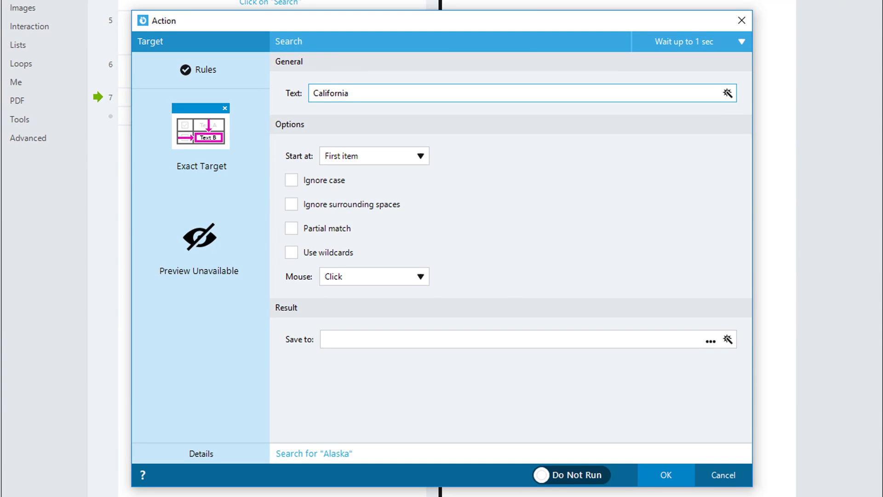
click(666, 475)
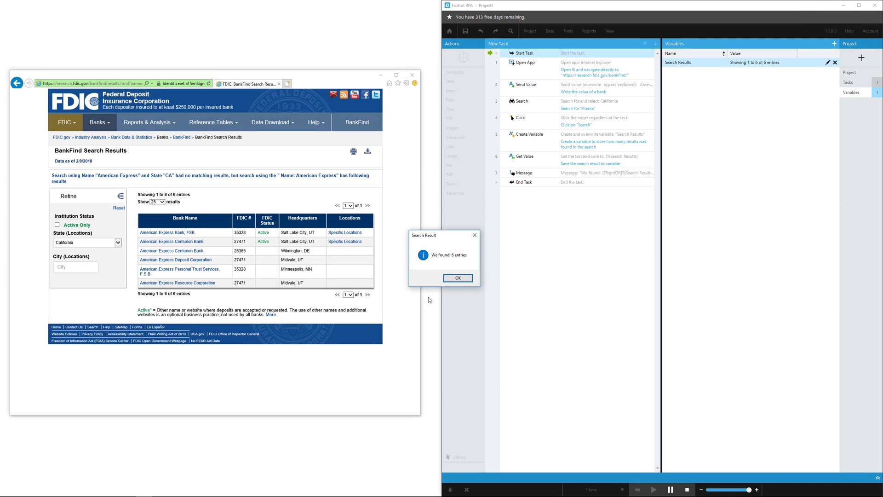
Dismiss the task's Search Result message and the run-completion notice
click(459, 278)
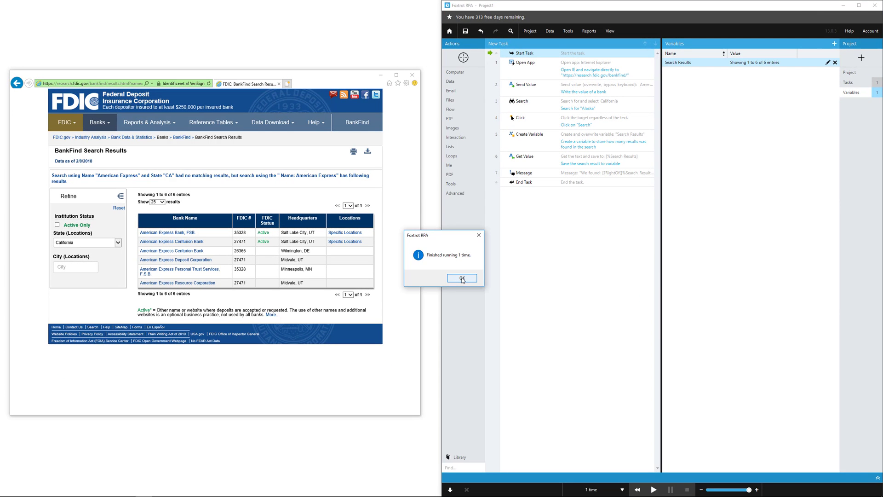
click(463, 279)
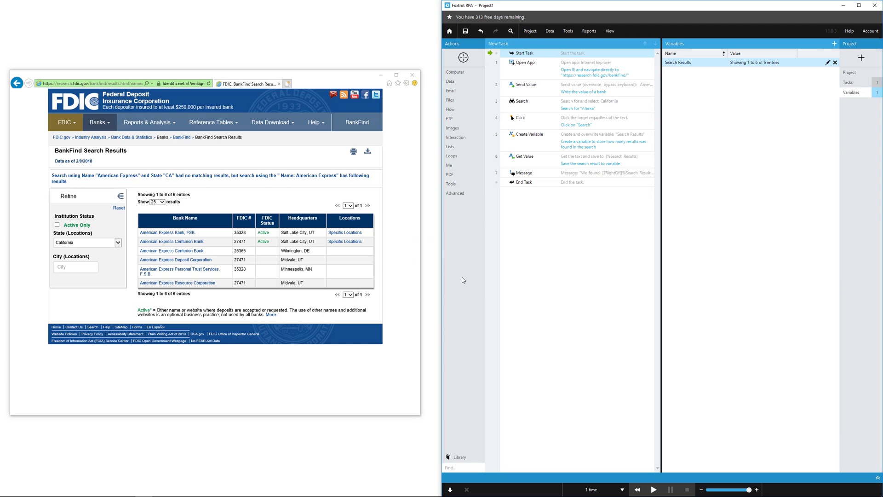